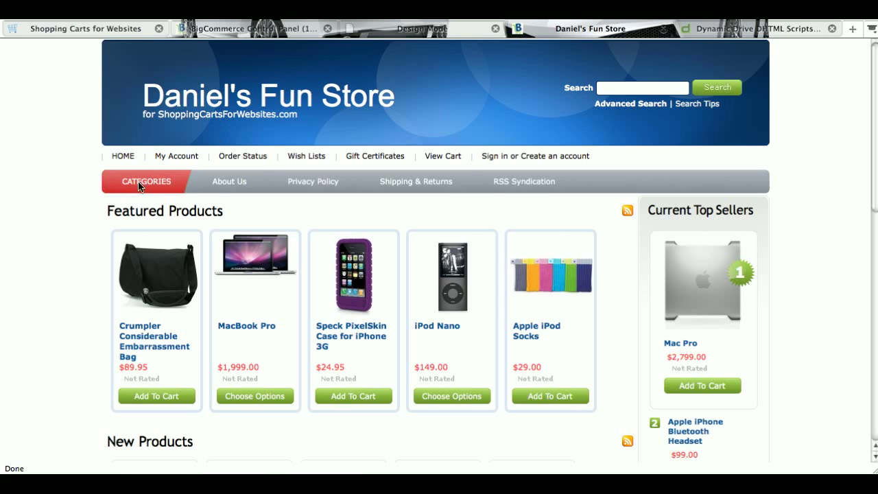
- Examine the storefront home page, including the Categories menu and the products listed further down
mouse_move(144, 184)
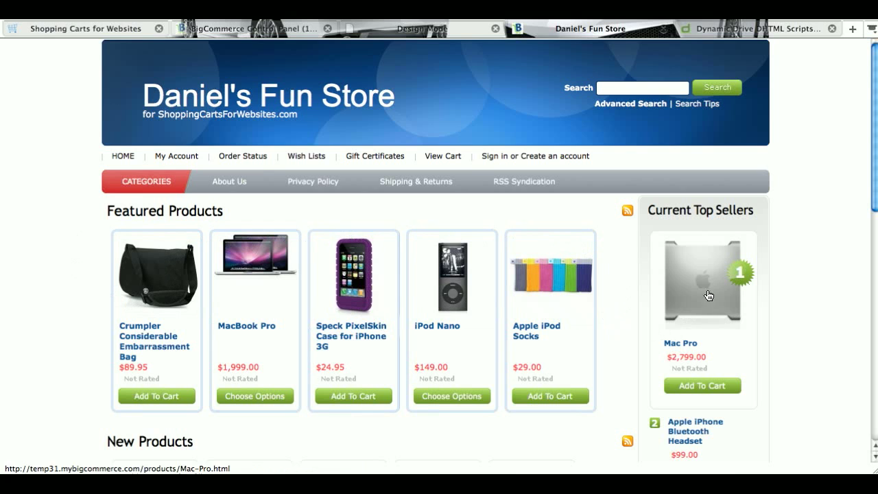
scroll(806, 311, "down", 2)
scroll(806, 311, "up", 2)
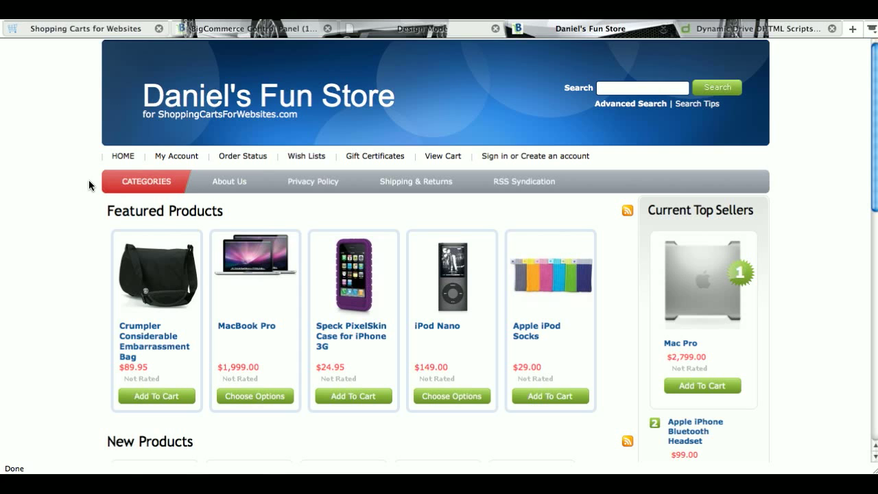
- View the navigation bar's background image on its own and return to the storefront home page
mouse_move(136, 185)
right_click(706, 185)
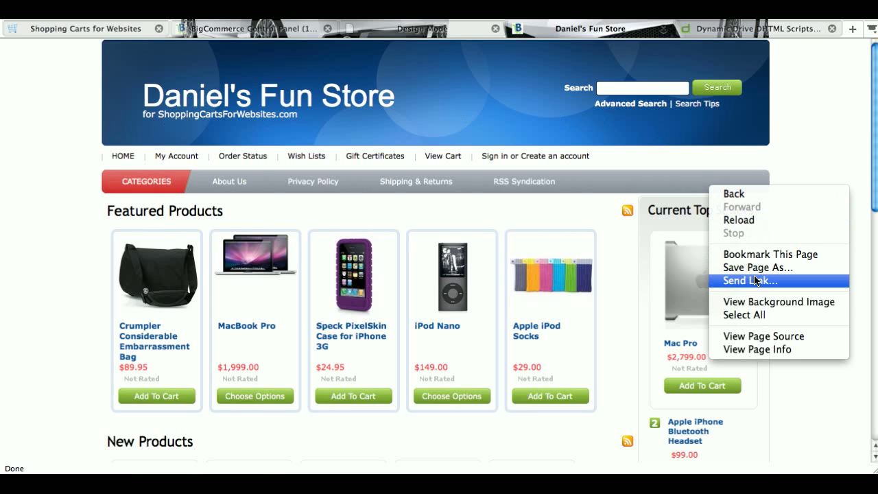
left_click(755, 305)
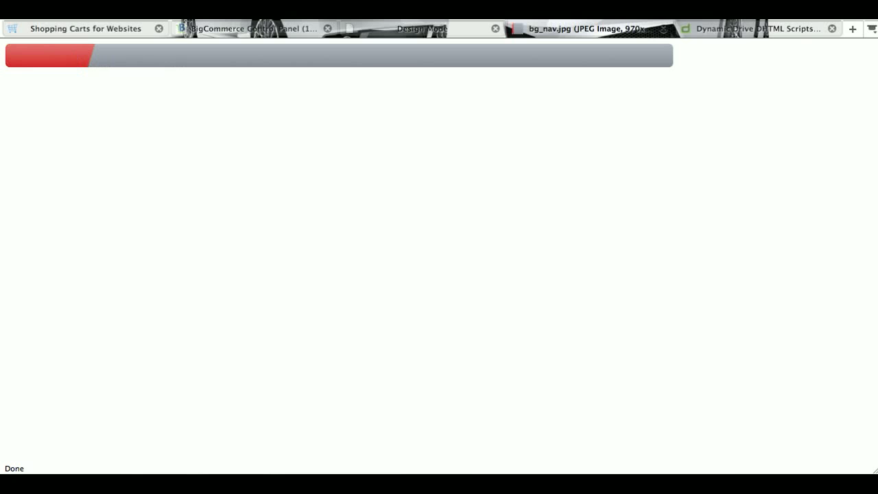
key("super+Left")
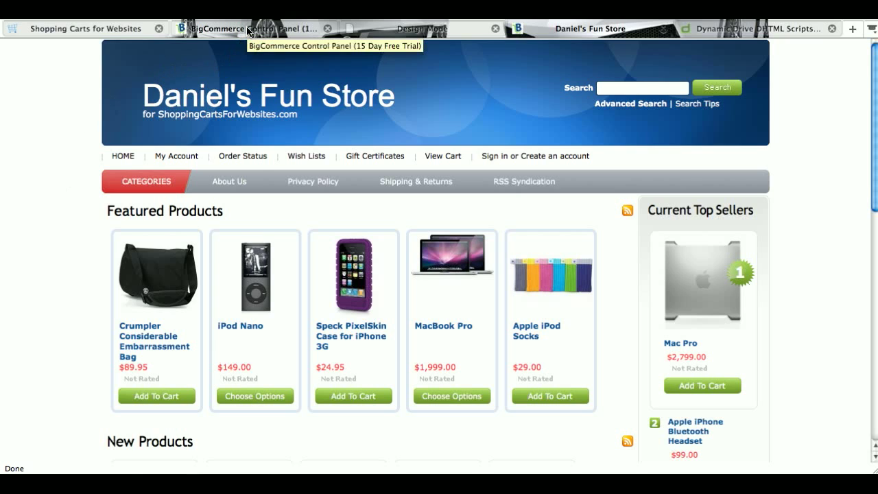
- Switch to the BigCommerce control panel and open the Store Design page
left_click(424, 33)
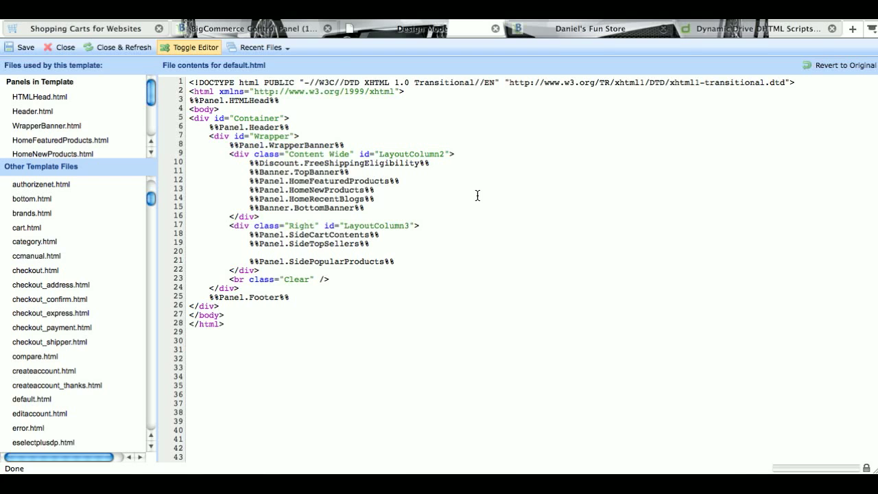
left_click(279, 32)
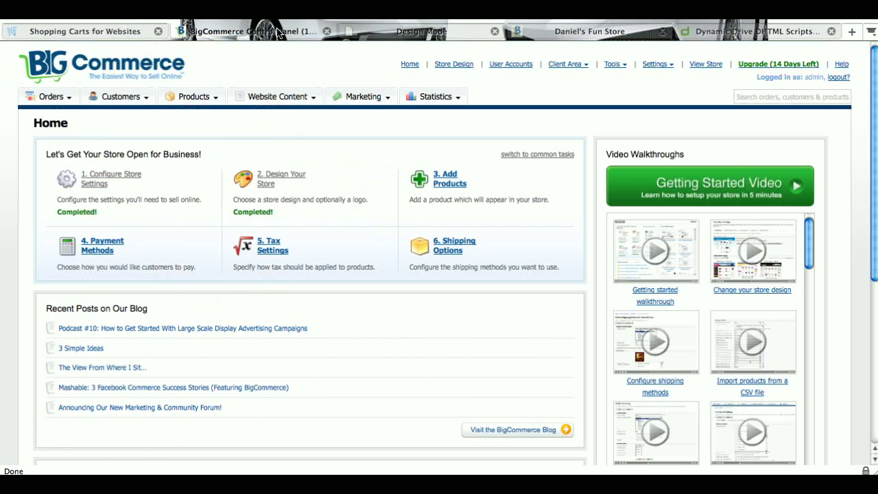
left_click(453, 65)
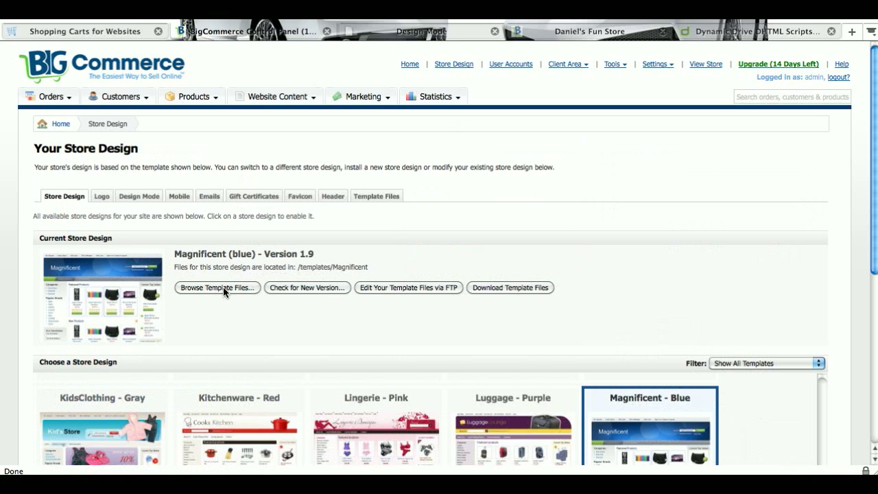
- Return to the template code editor and open the PagesMenu.html panel from within Header.html
left_click(405, 32)
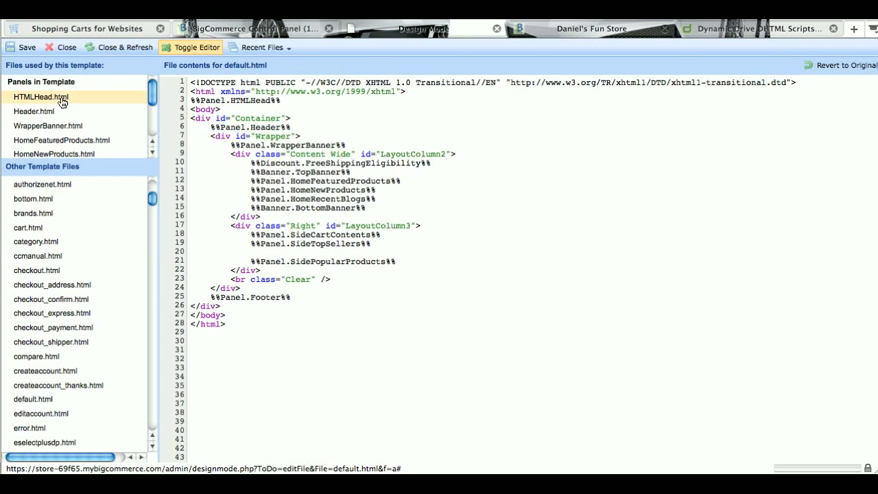
left_click(42, 114)
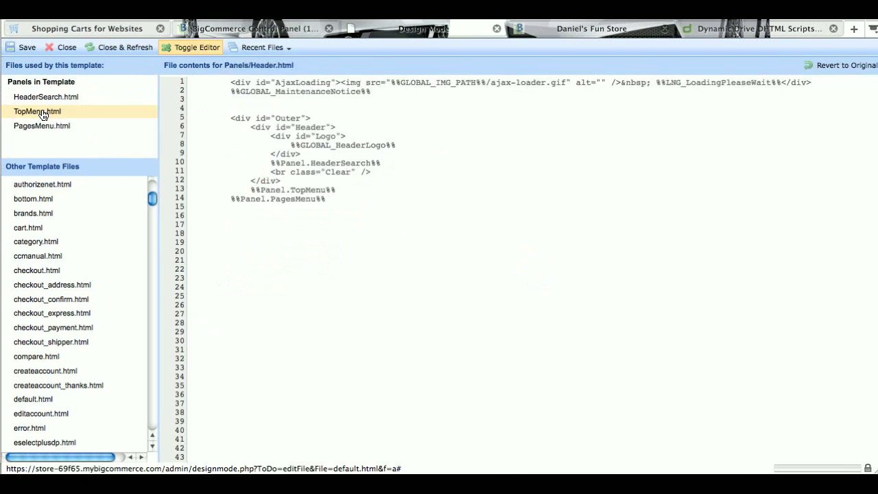
left_click(42, 128)
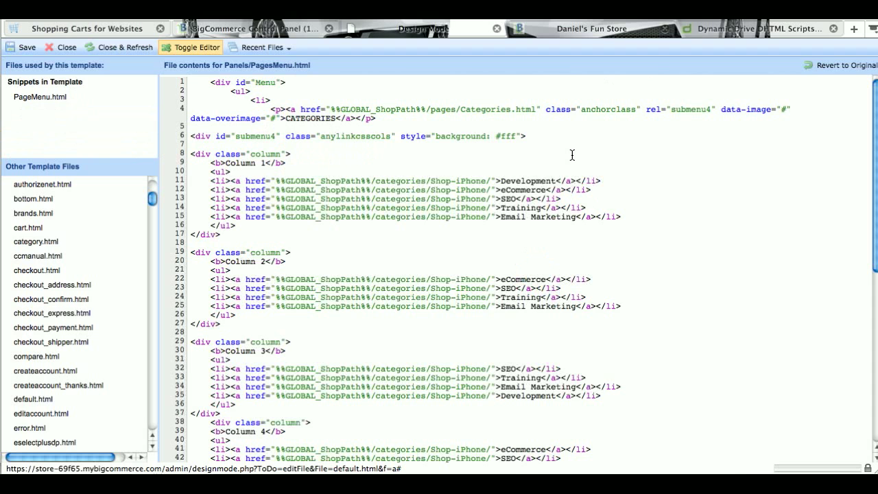
- Highlight the entire PagesMenu.html code from its last line up to the first, and clear the selection
scroll(572, 154, "down", 10)
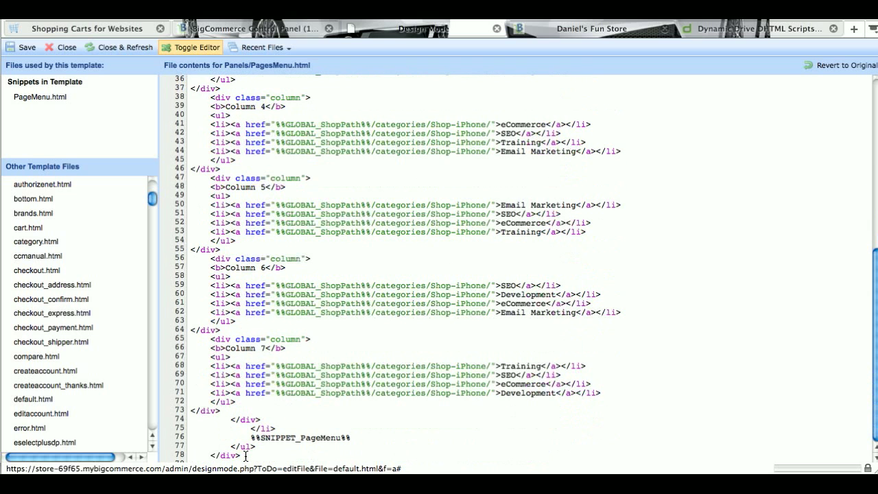
left_click_drag(245, 457, 245, 38)
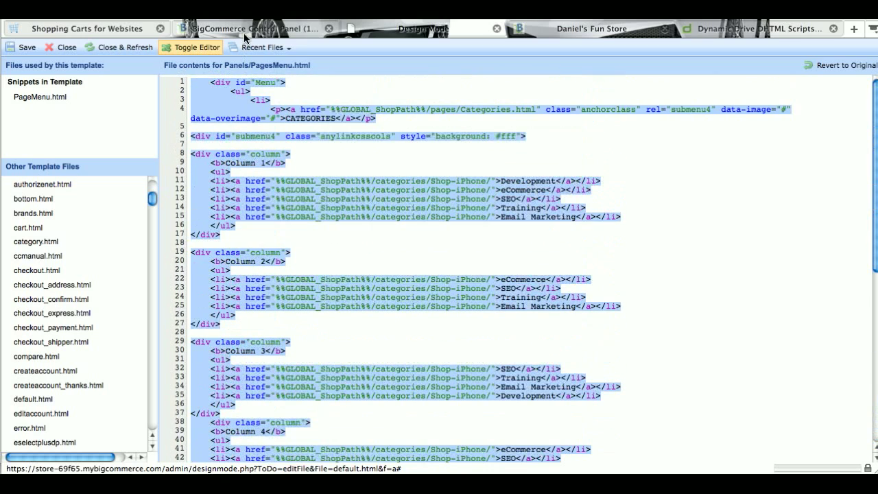
left_click(357, 158)
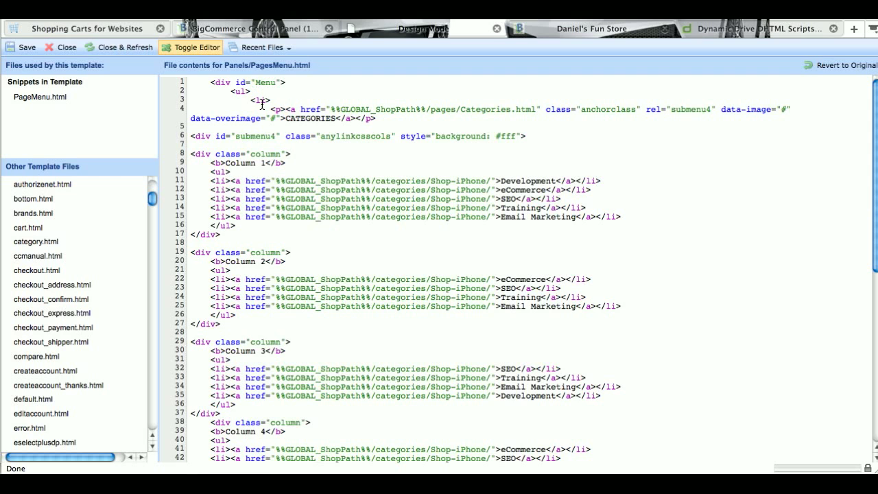
- Locate the CATEGORIES link label in the PagesMenu.html code and compare it with the Categories menu on the storefront
left_click_drag(336, 118, 285, 118)
left_click(285, 119)
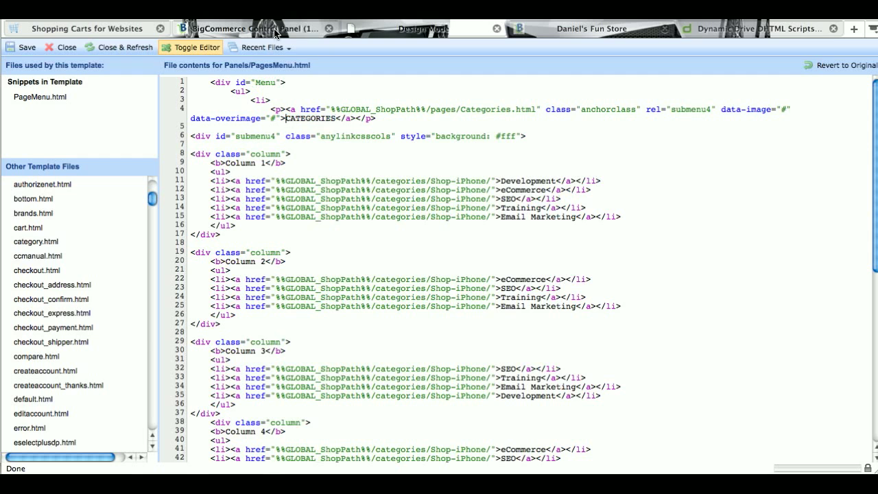
left_click(562, 31)
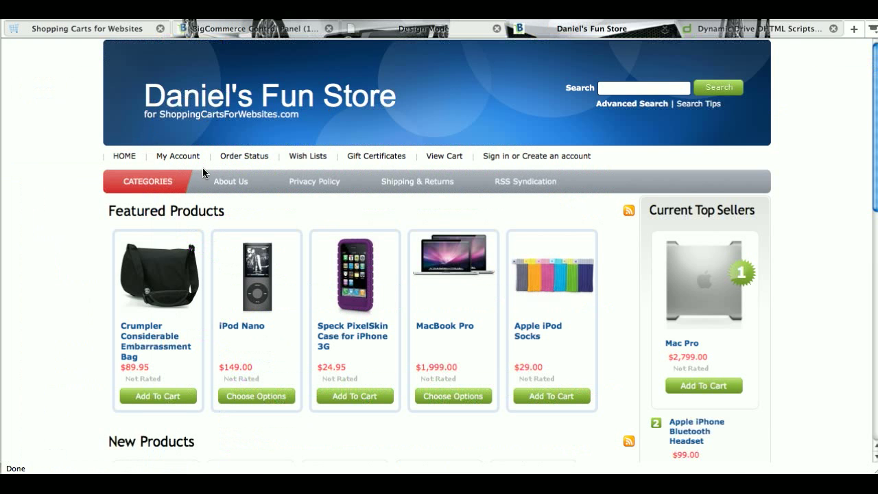
mouse_move(144, 184)
left_click(446, 31)
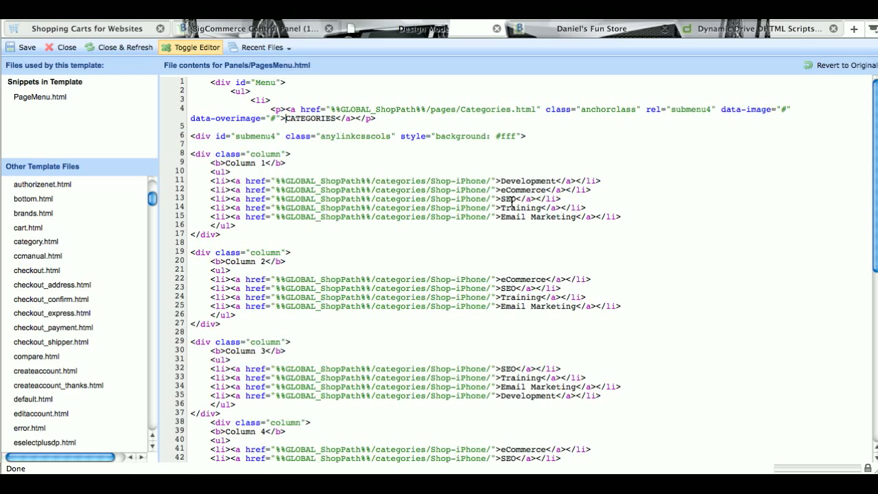
- Examine the column blocks in PagesMenu.html, highlighting the Column 6 and Column 7 divs as the removable part
scroll(483, 304, "down", 3)
scroll(414, 309, "down", 5)
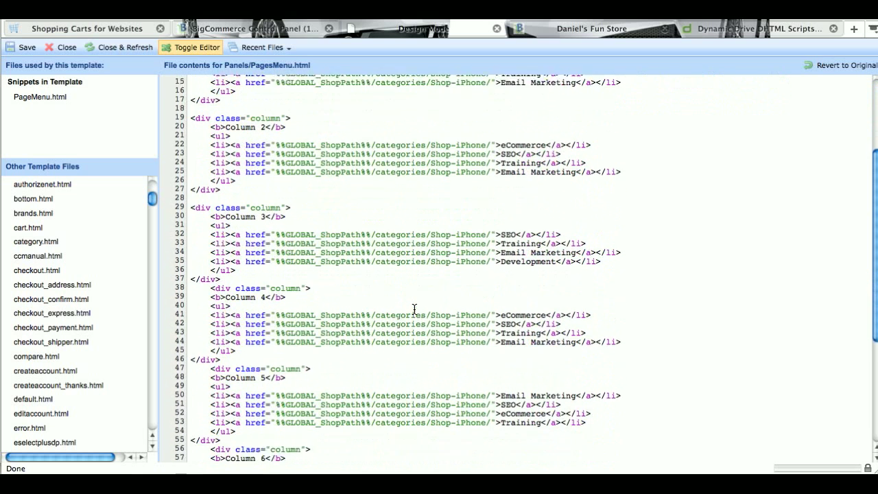
scroll(415, 309, "down", 6)
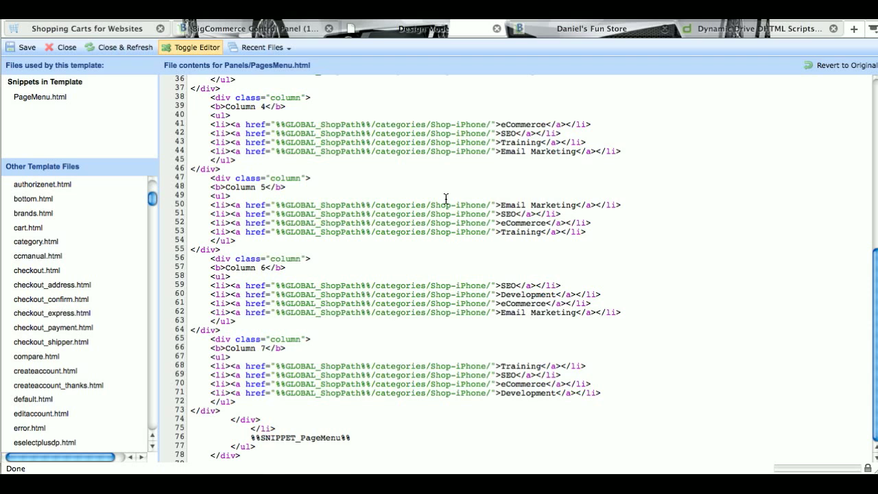
left_click_drag(224, 411, 213, 259)
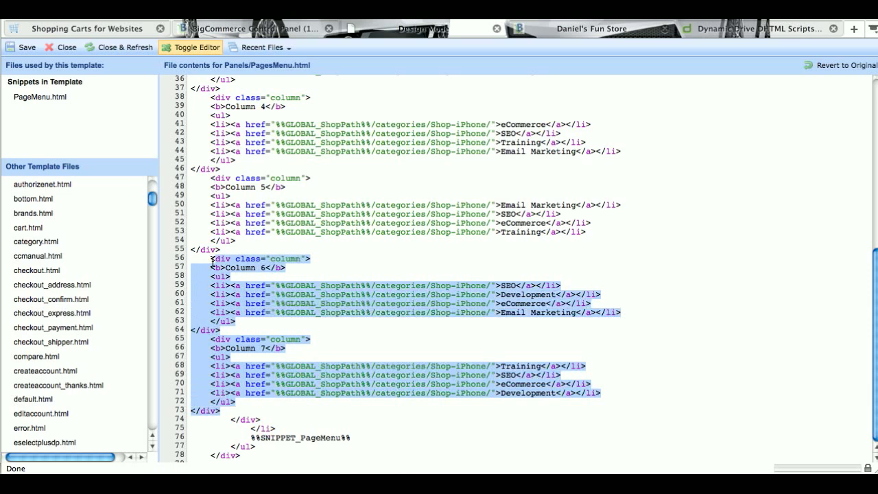
left_click(474, 269)
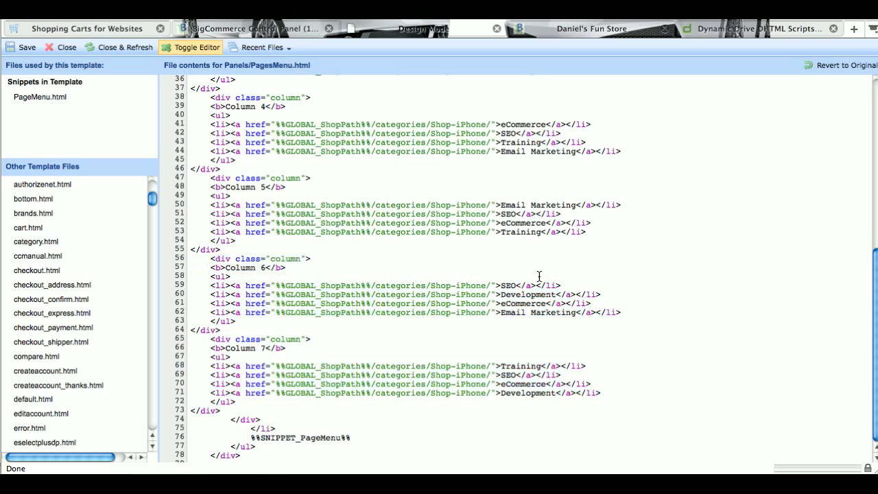
scroll(535, 275, "up", 10)
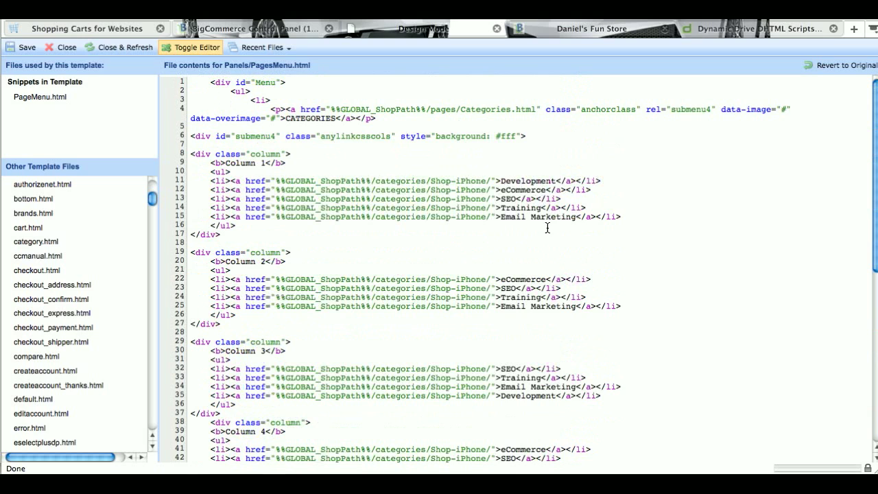
- Highlight the Column 1 heading in the code and compare the column structure with the storefront's Categories menu
left_click_drag(264, 164, 227, 164)
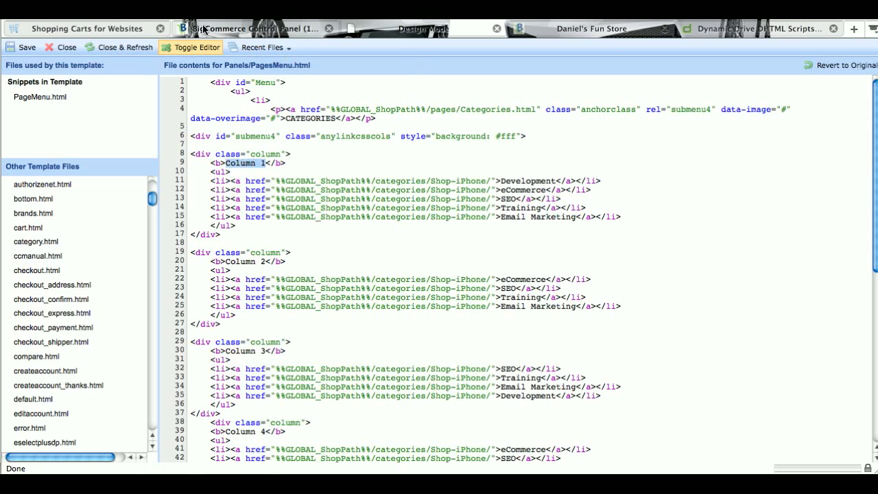
left_click(607, 31)
mouse_move(148, 183)
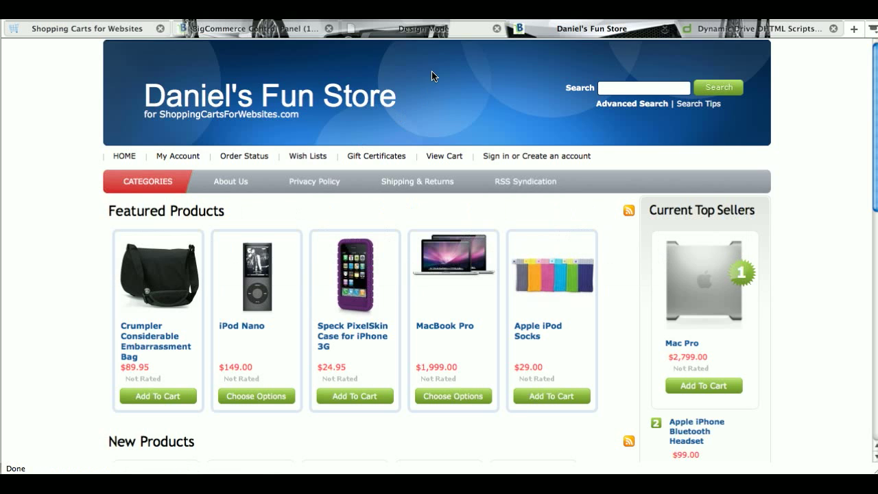
left_click(449, 26)
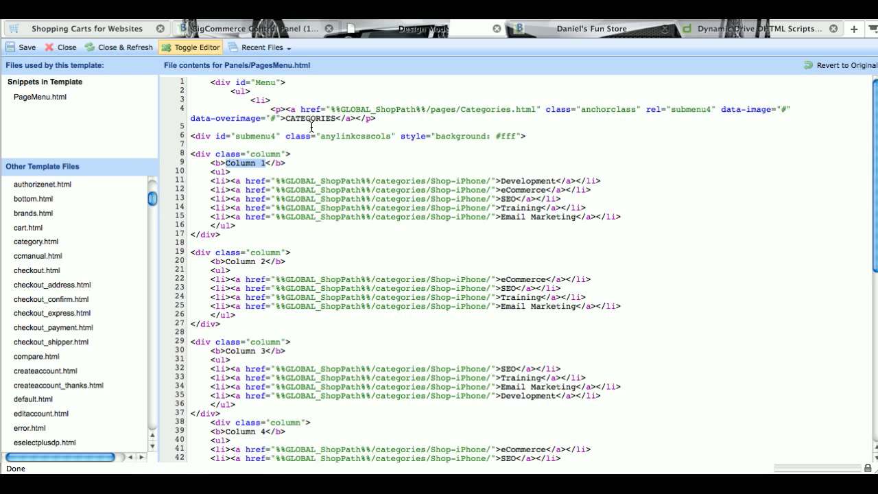
left_click(596, 29)
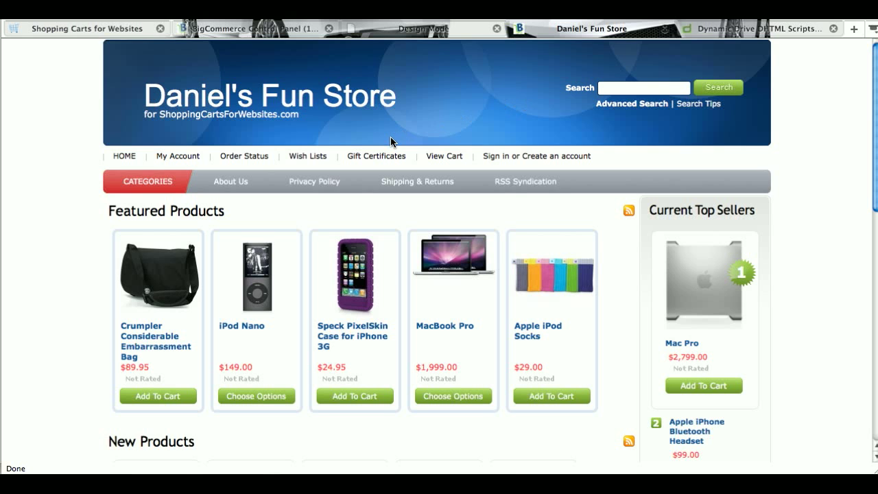
- Switch to the FileZilla FTP client and open the content folder under the remote site's root
key("F9")
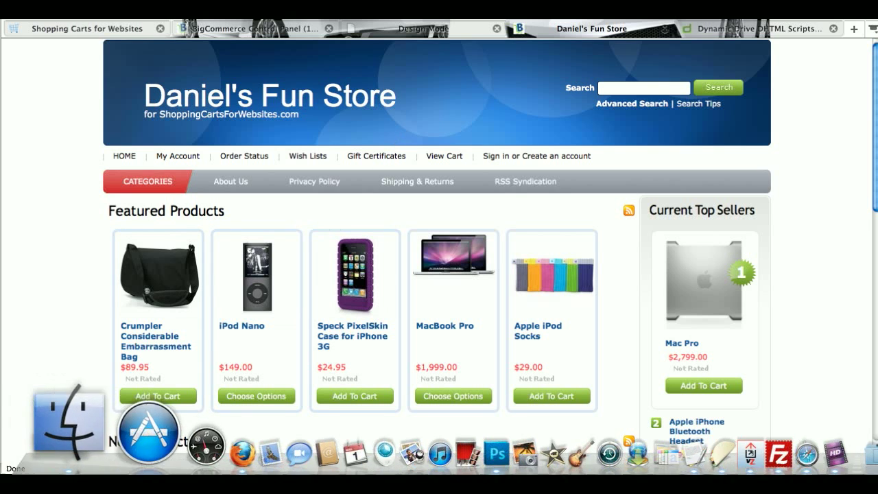
left_click(777, 30)
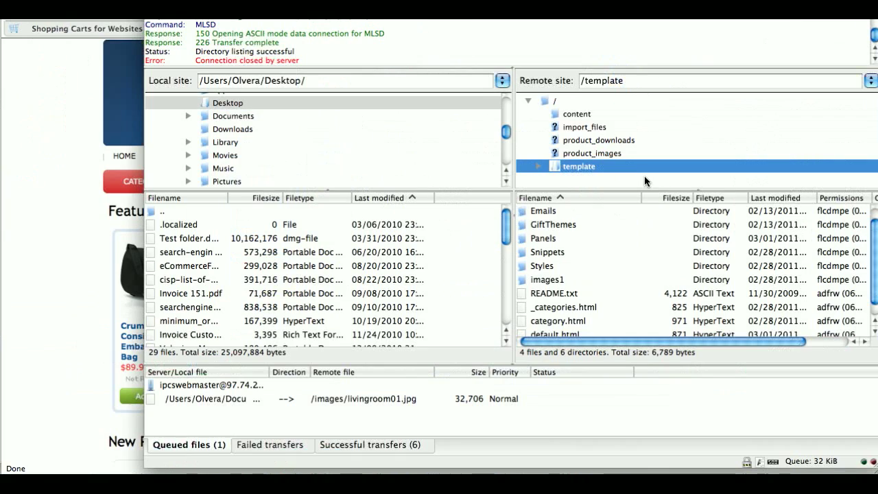
left_click(541, 101)
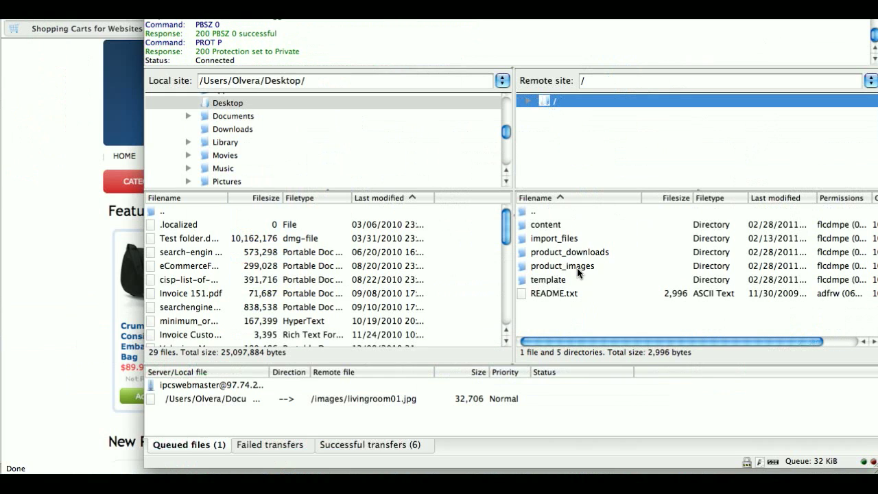
left_click(528, 101)
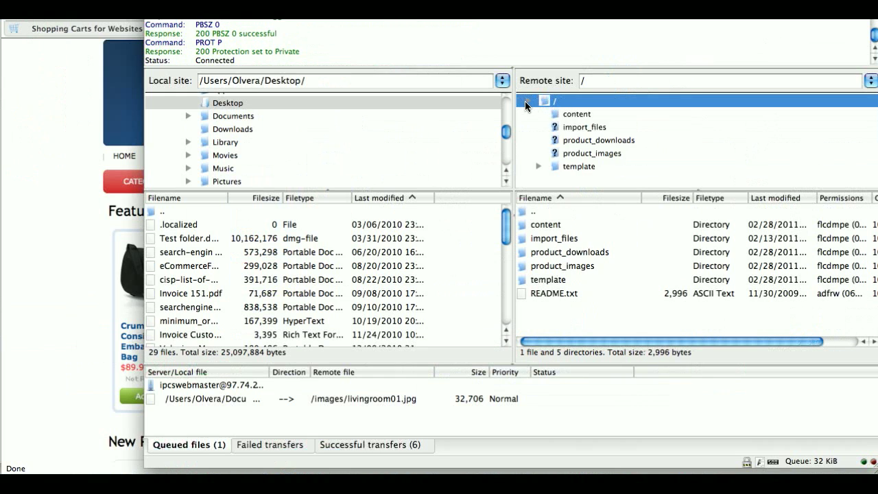
left_click(575, 114)
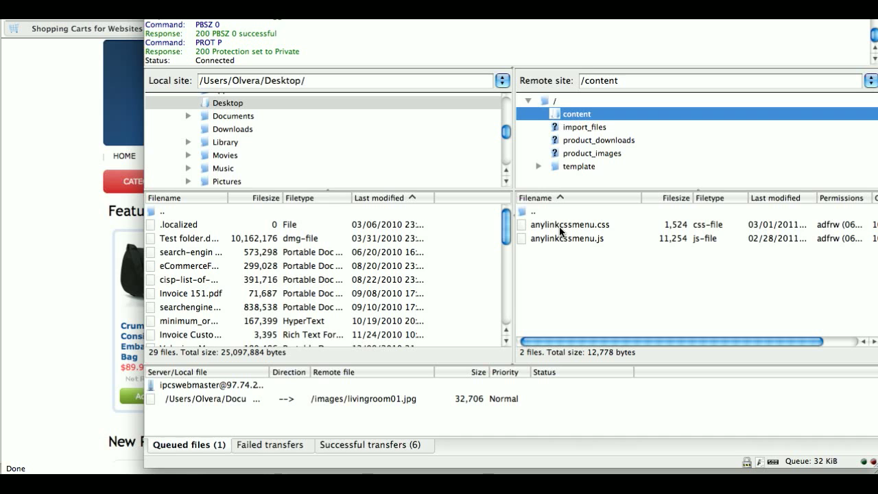
- Switch to Finder, try to upload anylinkcssmenu.css from the Desktop to the remote content folder, and select anylinkcssmenu.js
key("super+Tab")
key("super+Tab")
key("super+Tab")
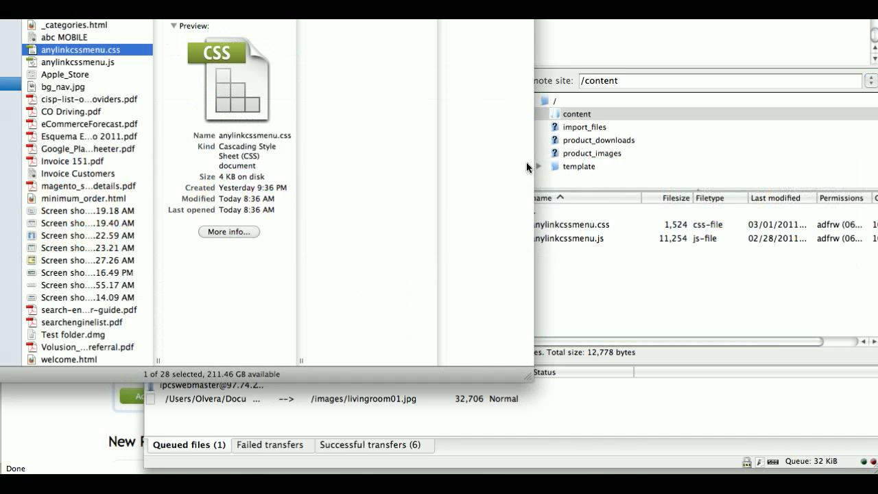
left_click_drag(100, 56, 625, 265)
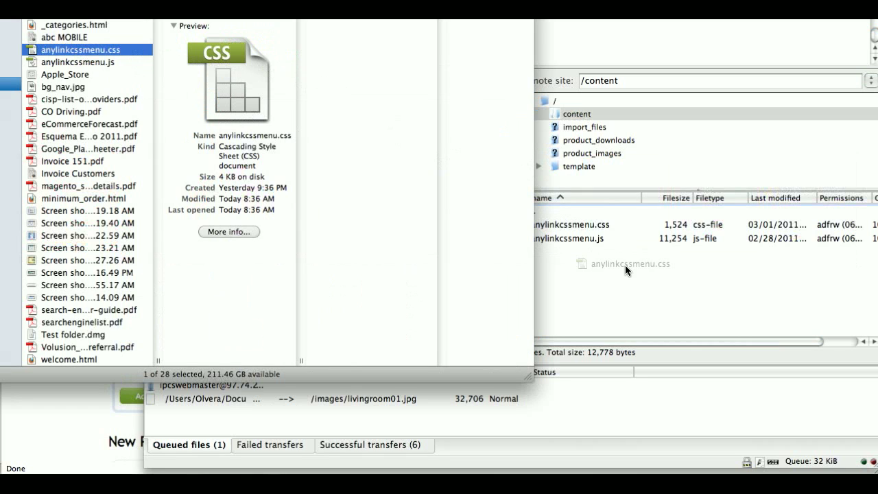
left_click_drag(626, 265, 625, 264)
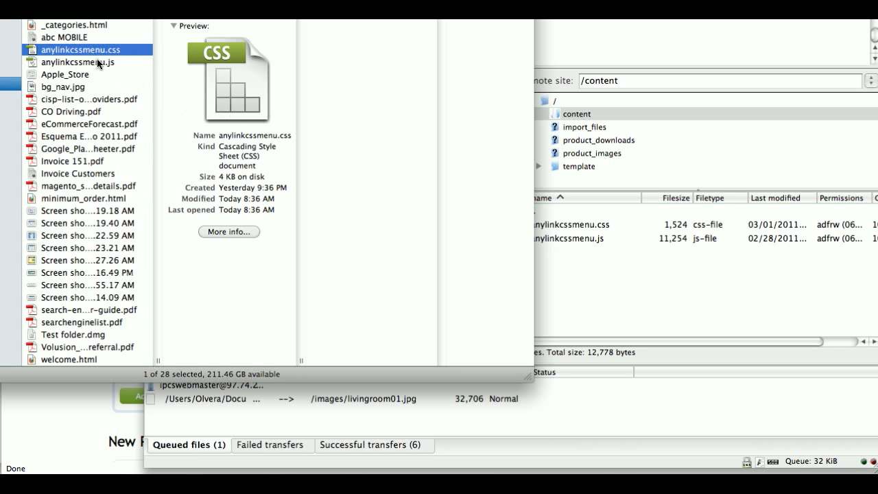
left_click(95, 62)
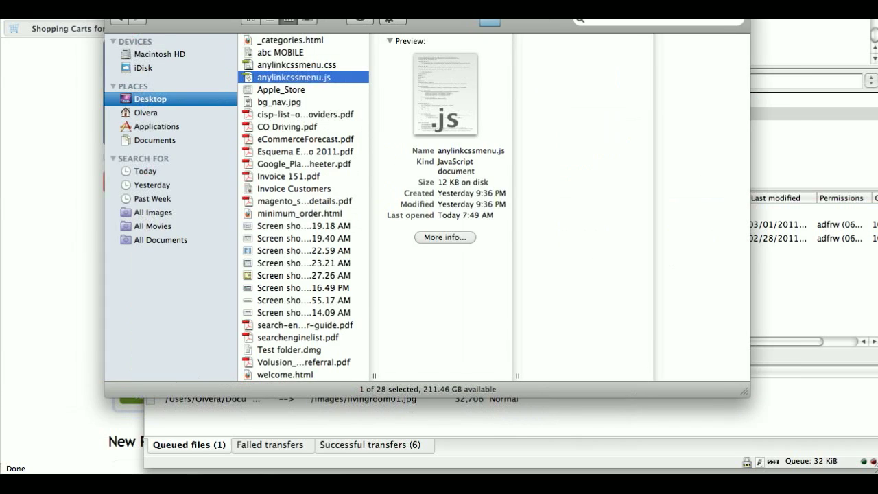
- Close the Finder window and return from FileZilla to the store's Design Mode editor in the browser
left_click(114, 3)
left_click(610, 289)
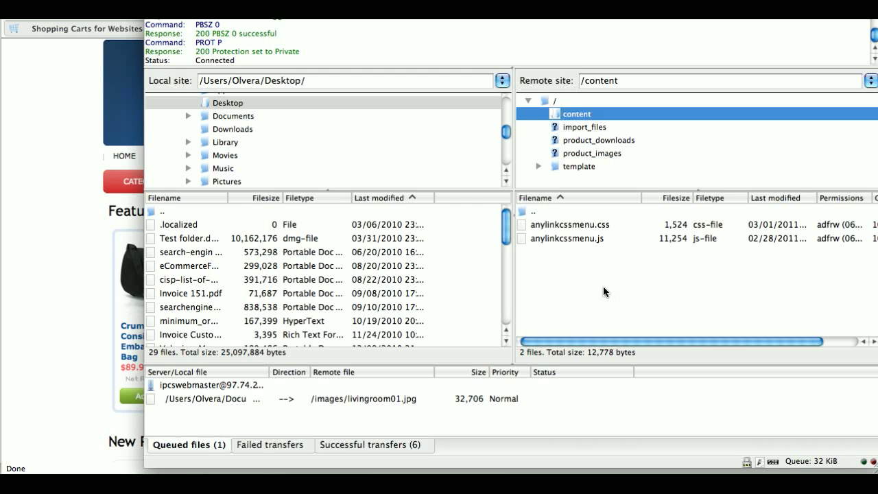
left_click(26, 163)
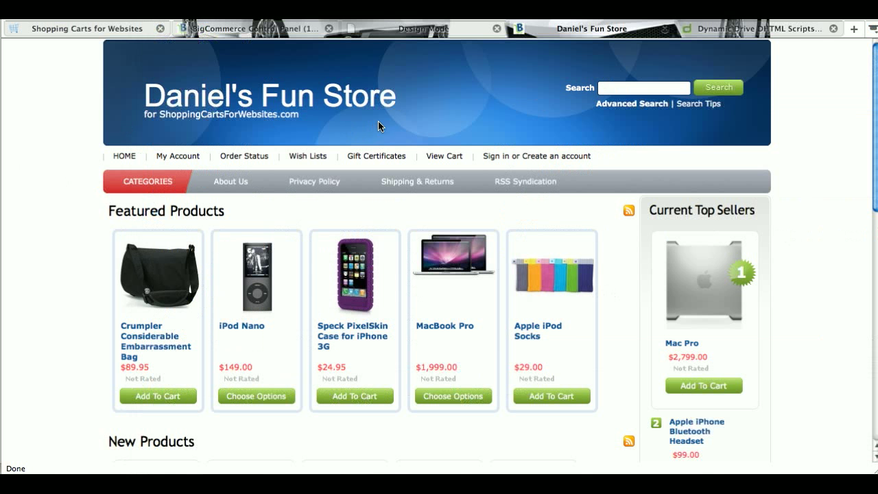
left_click(433, 31)
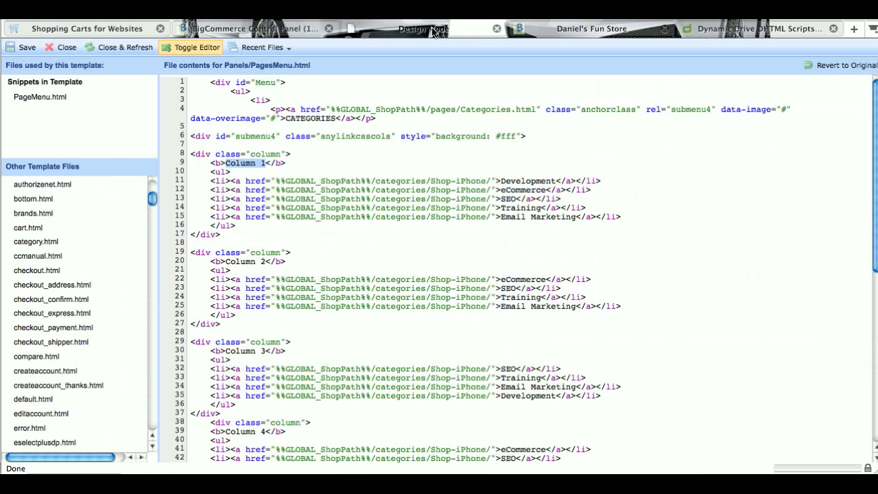
left_click(357, 223)
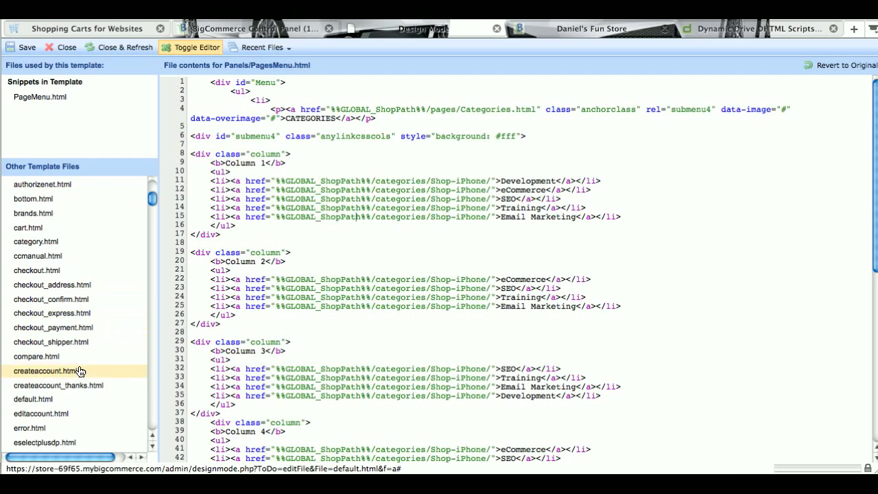
- Open the HTMLHead.html panel from the default.html template and go to the code near its closing head tag
left_click(36, 401)
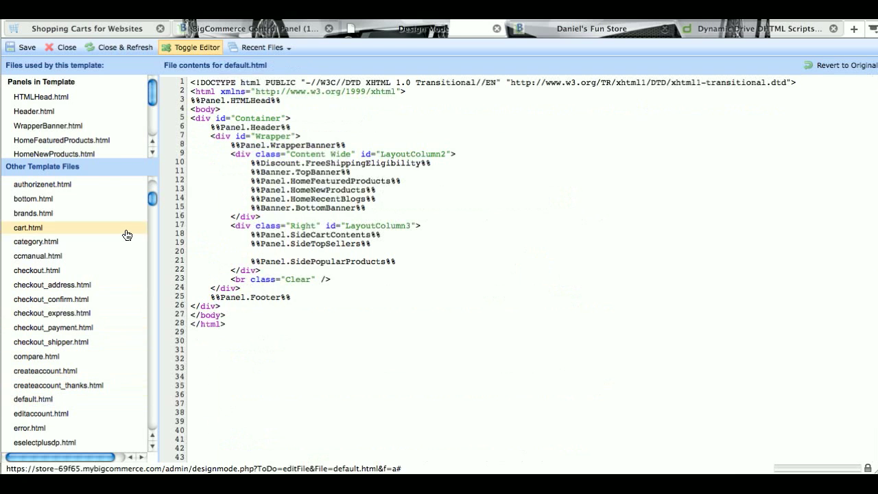
left_click(41, 101)
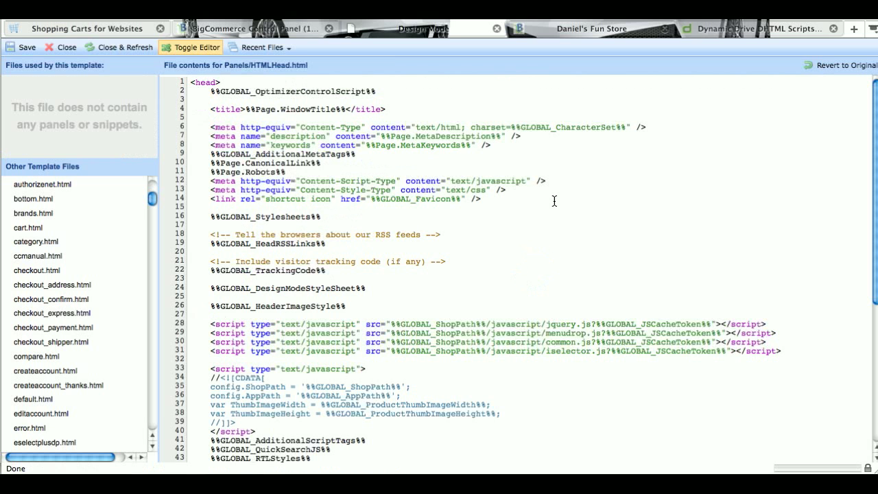
scroll(554, 200, "down", 8)
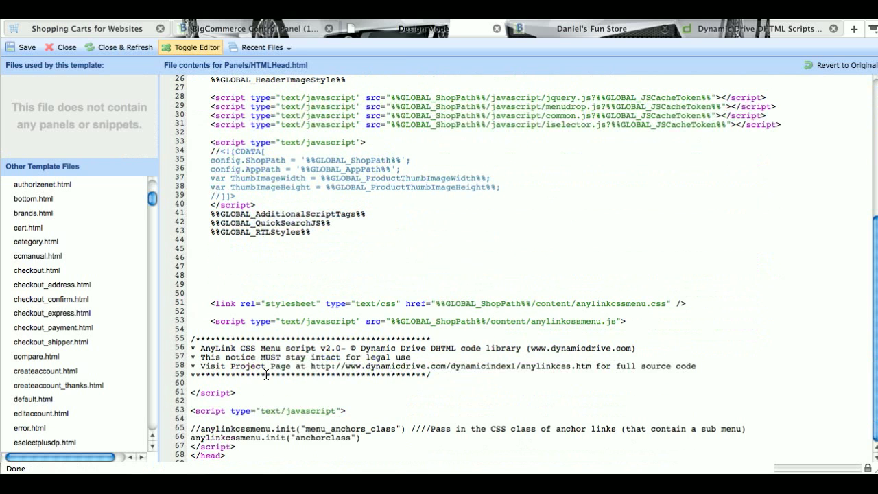
- Highlight the anylinkcssmenu stylesheet and script block just above the closing head tag, and the Dynamic Drive credit inside it
left_click_drag(236, 447, 211, 306)
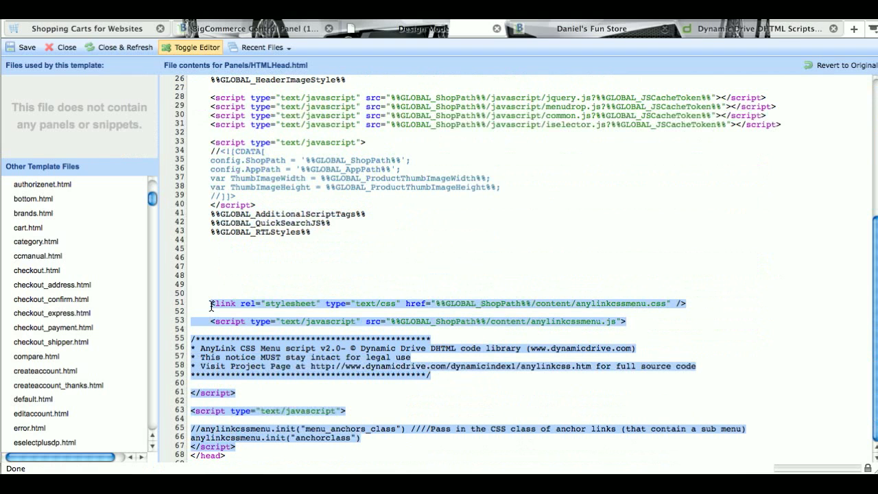
left_click(568, 240)
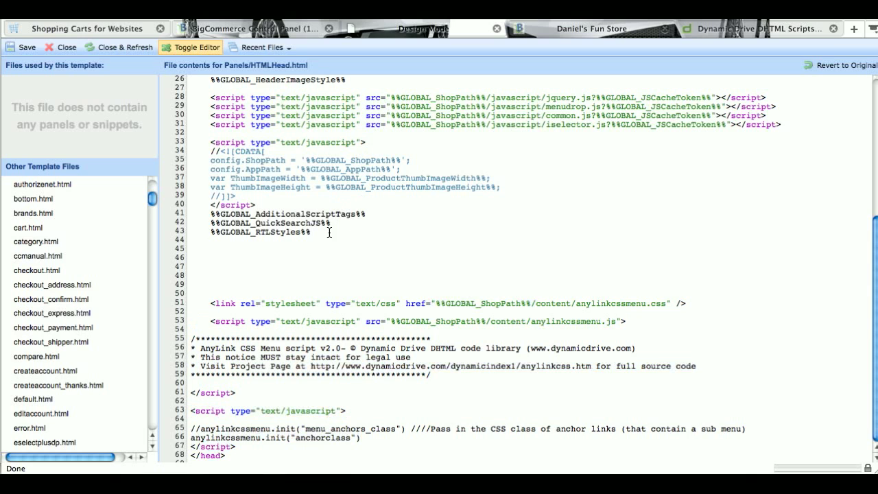
left_click_drag(223, 455, 187, 458)
left_click(237, 445)
left_click_drag(237, 448, 210, 305)
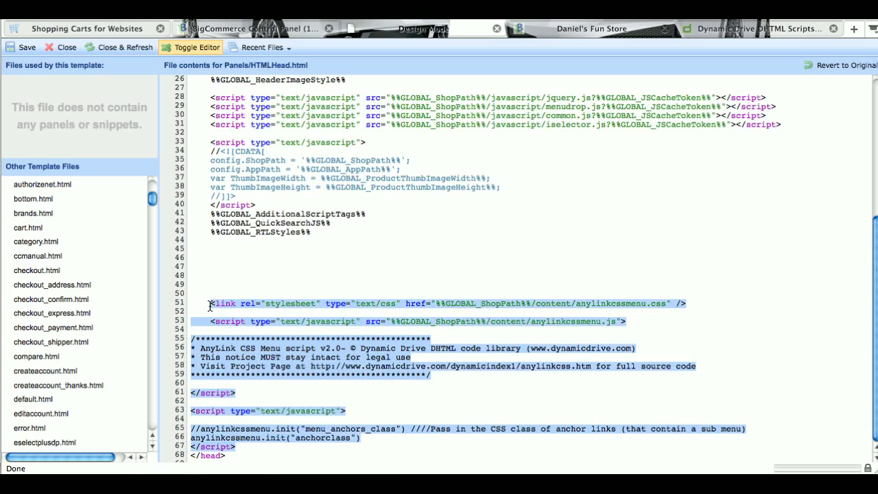
left_click(429, 254)
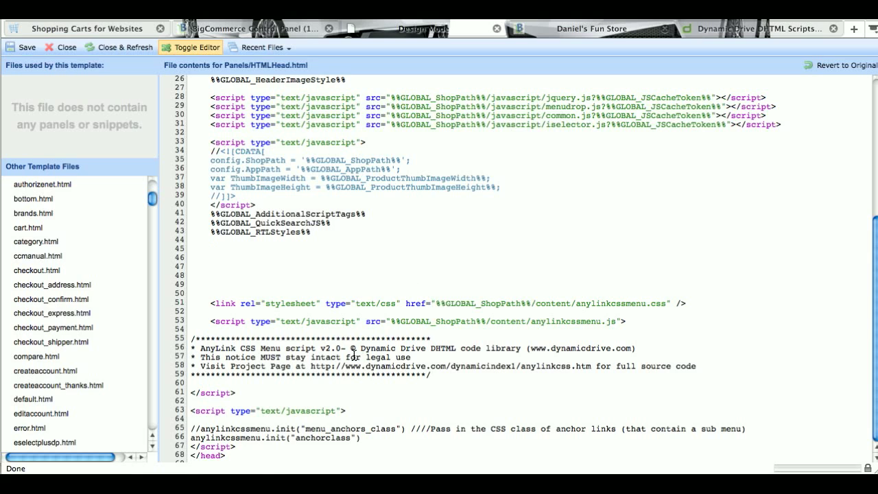
left_click_drag(427, 352, 392, 350)
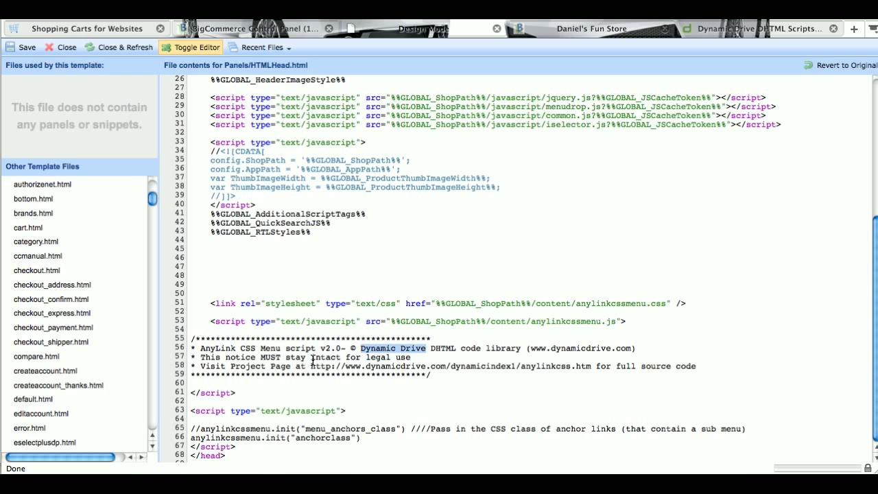
left_click(401, 269)
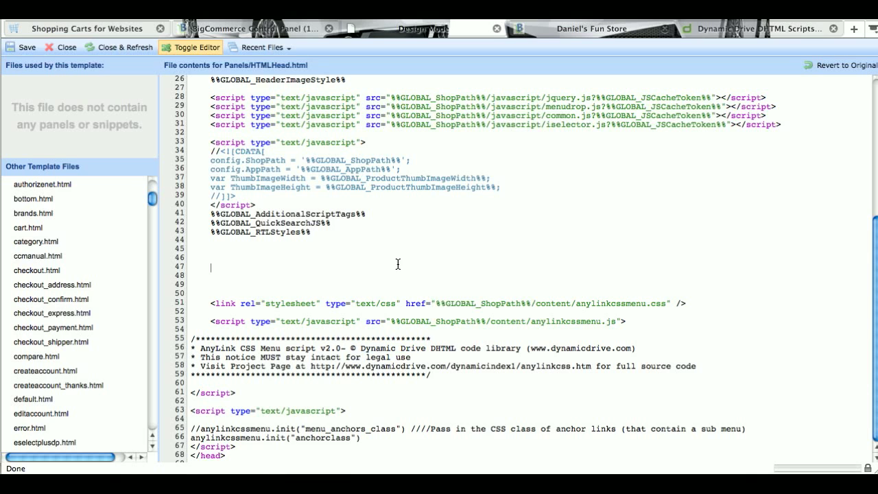
- Reopen default.html in the template editor and preview the multi-column Categories drop-down menu on the storefront
left_click(31, 400)
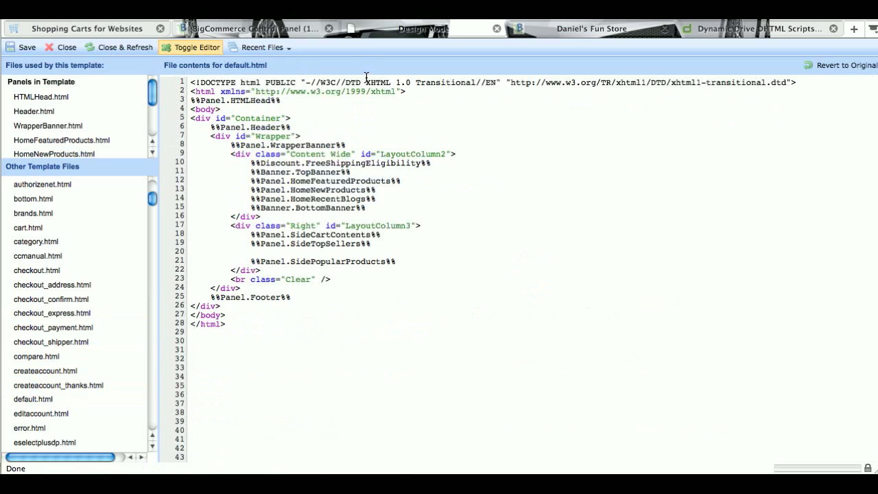
left_click(580, 31)
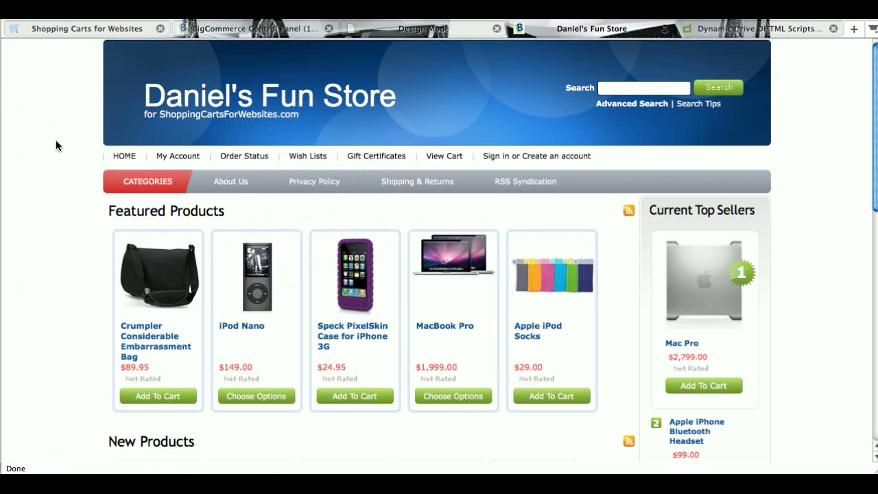
mouse_move(136, 188)
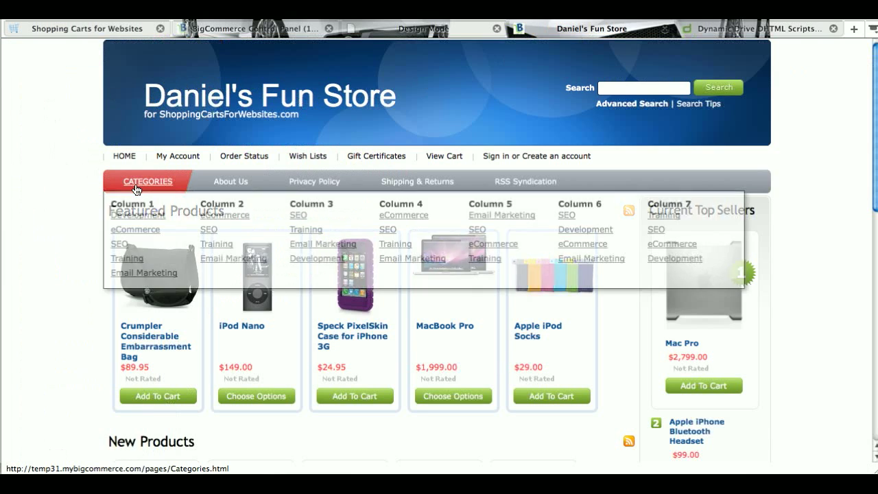
left_click(403, 37)
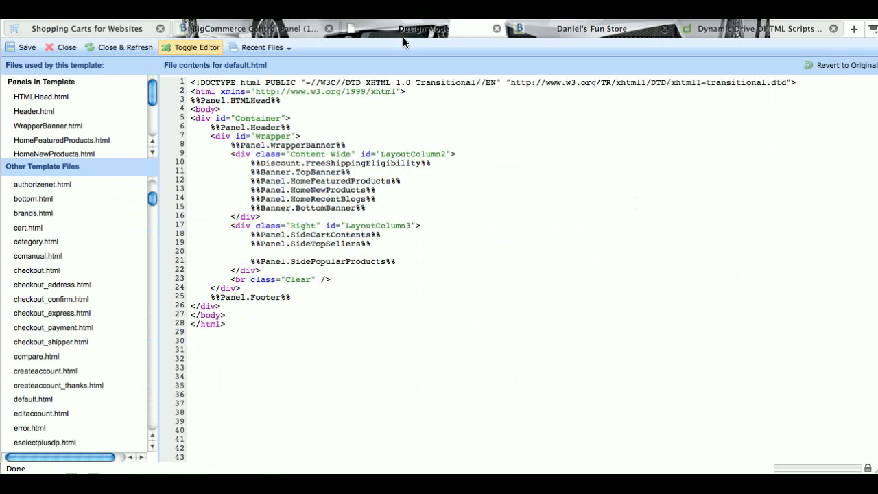
left_click(6, 53)
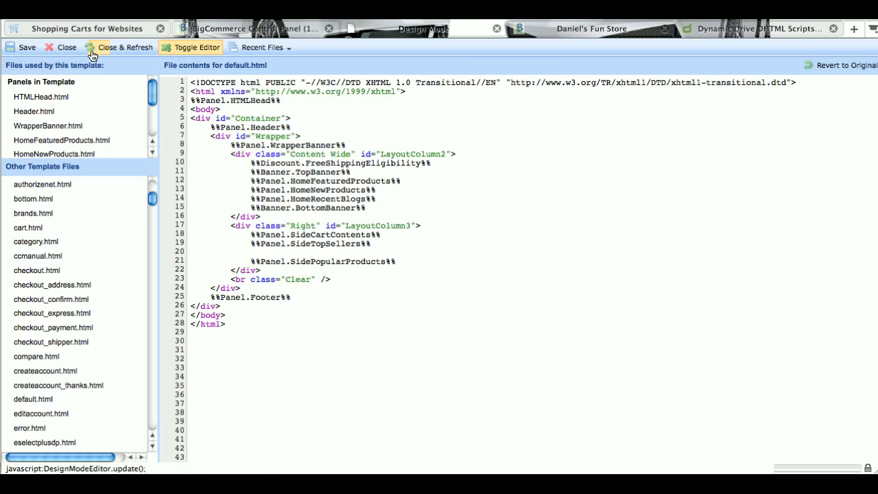
left_click(582, 29)
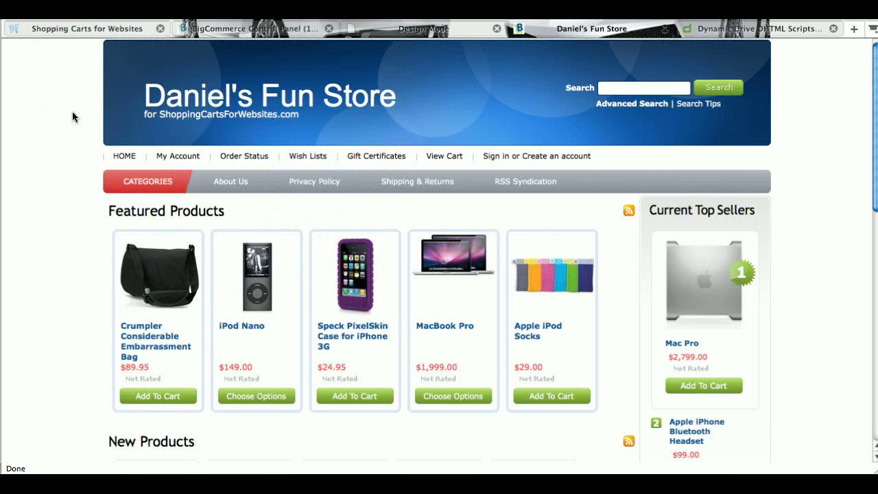
mouse_move(117, 178)
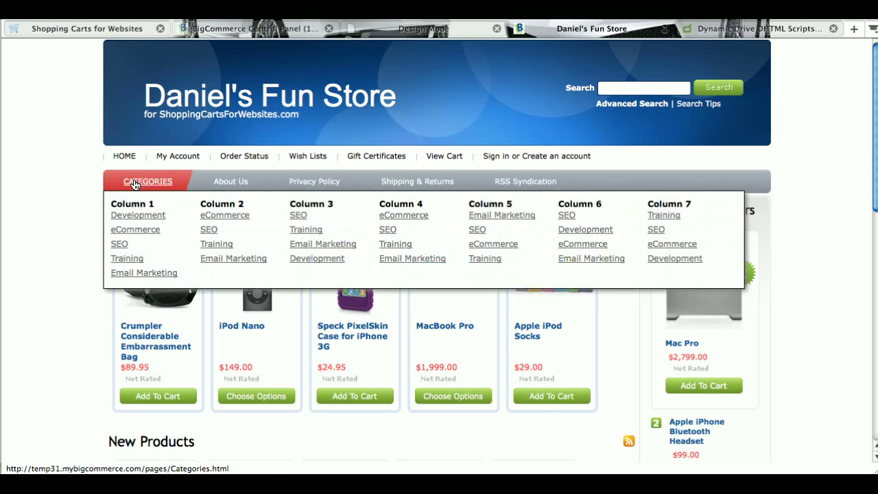
- Open the storefront's Categories page and review its list of category links
left_click(144, 184)
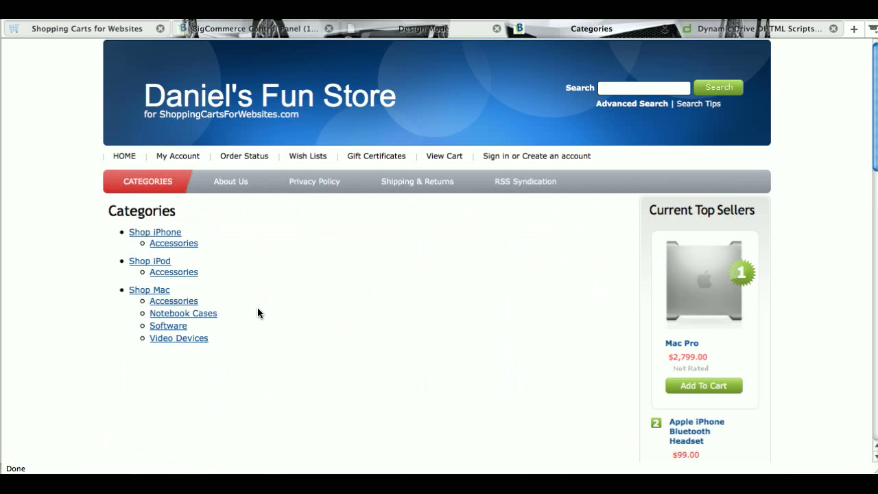
scroll(263, 300, "down", 5)
scroll(262, 300, "up", 5)
mouse_move(147, 182)
- Switch to FileZilla, open the remote site's template folder and select the _categories.html file
key("F9")
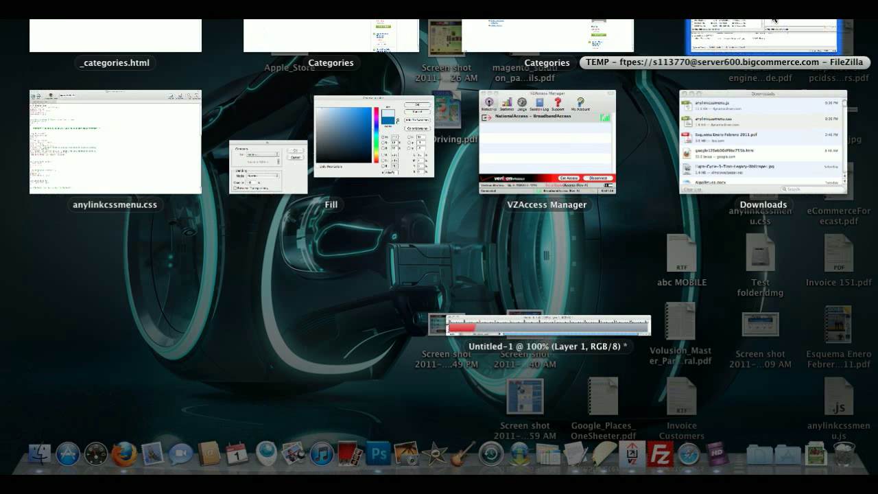
left_click(762, 38)
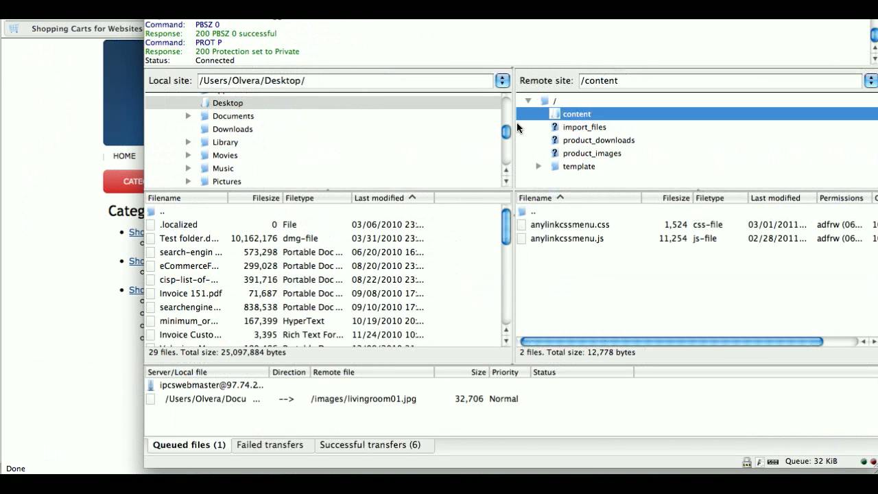
left_click(569, 166)
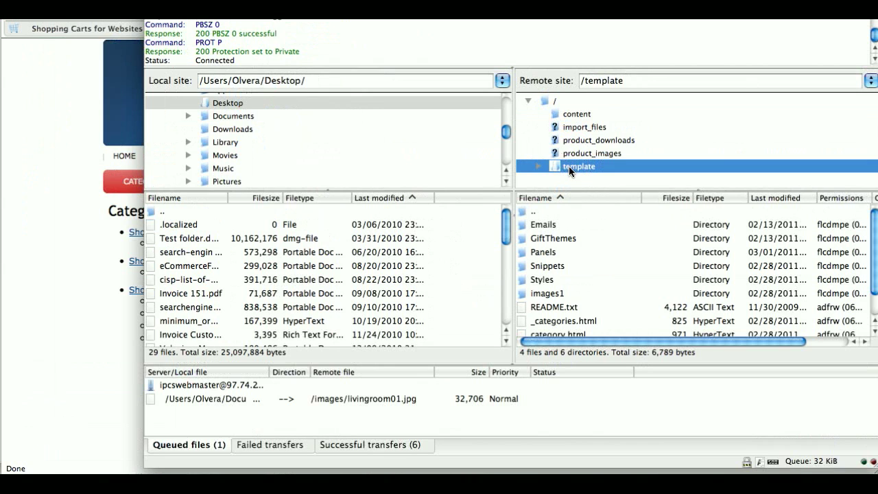
left_click(554, 323)
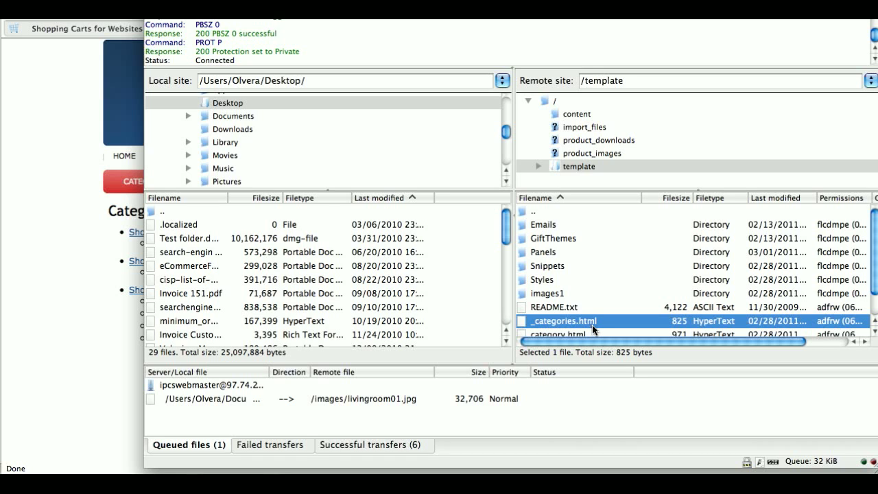
- Switch back to the browser and open the list of web pages in the BigCommerce Control Panel
left_click(26, 248)
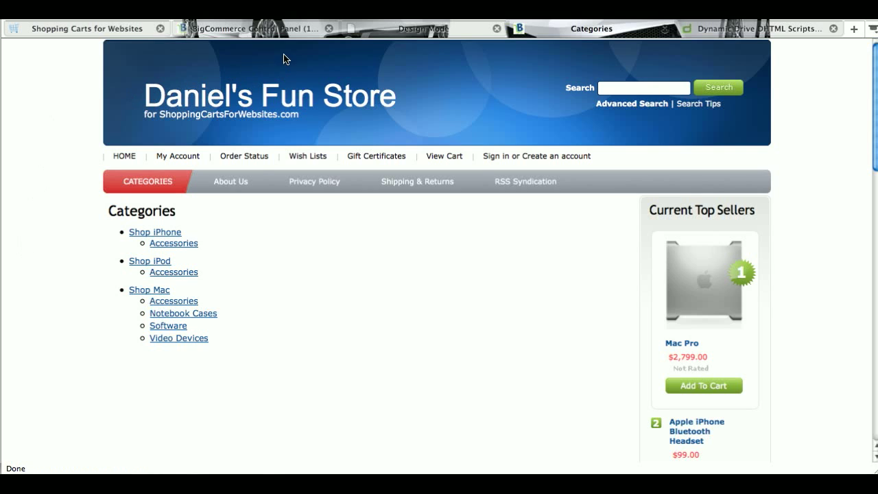
left_click(283, 30)
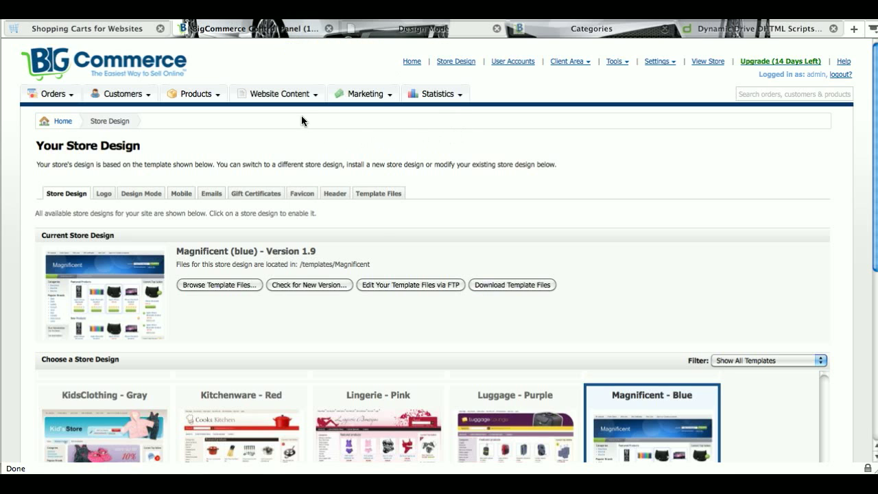
mouse_move(304, 100)
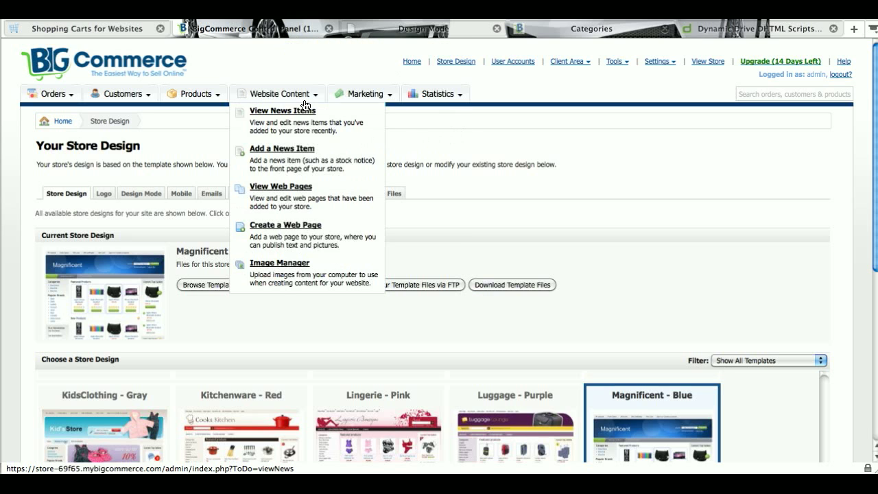
left_click(281, 200)
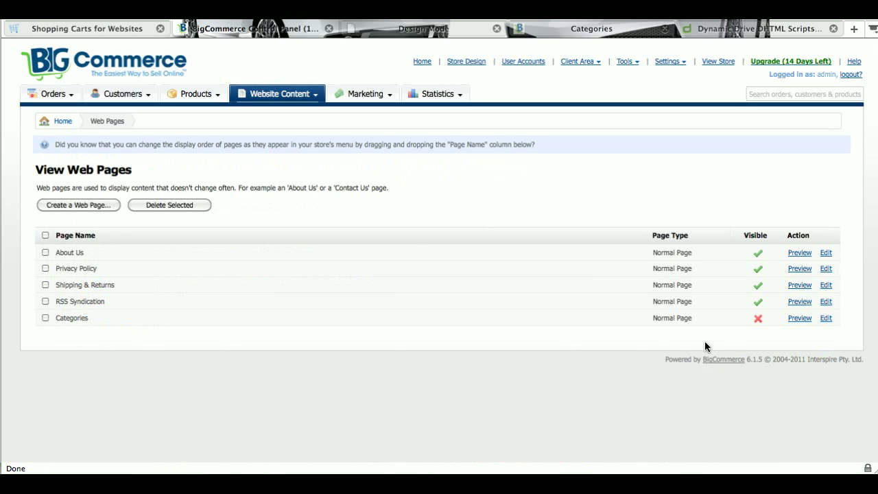
- Open the Categories web page for editing and choose _categories.html as its template layout file
left_click(826, 319)
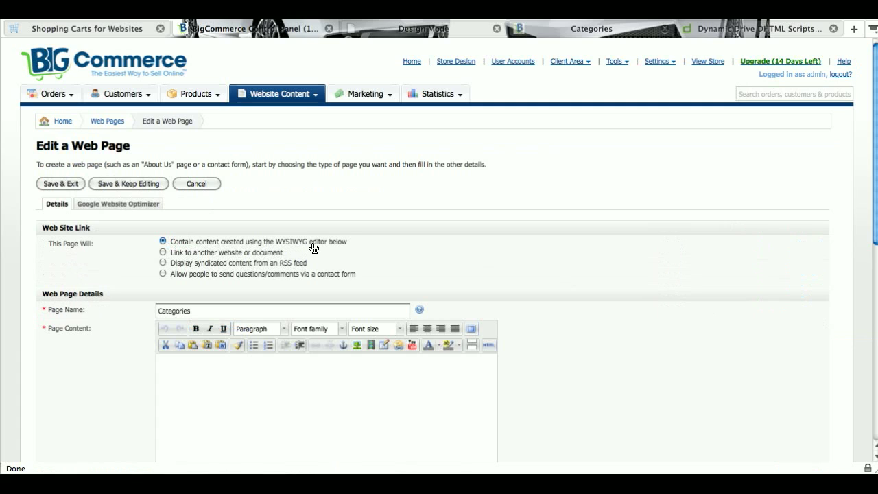
scroll(508, 247, "down", 1)
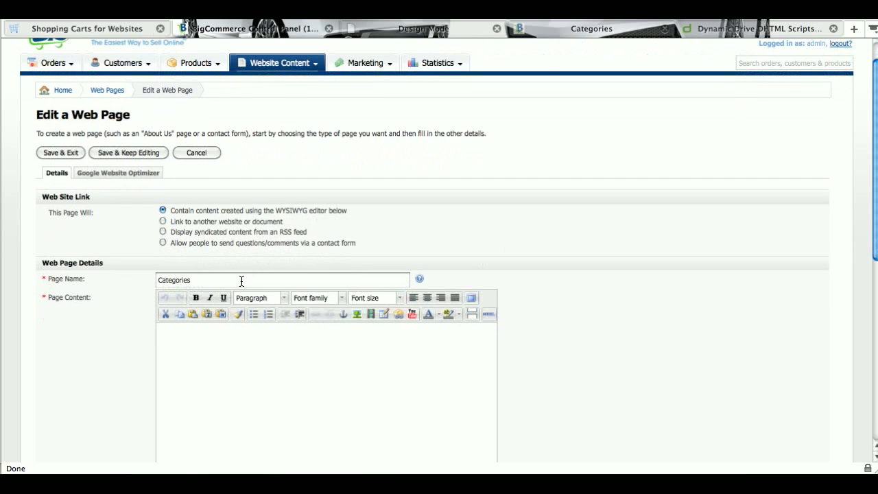
scroll(423, 343, "down", 5)
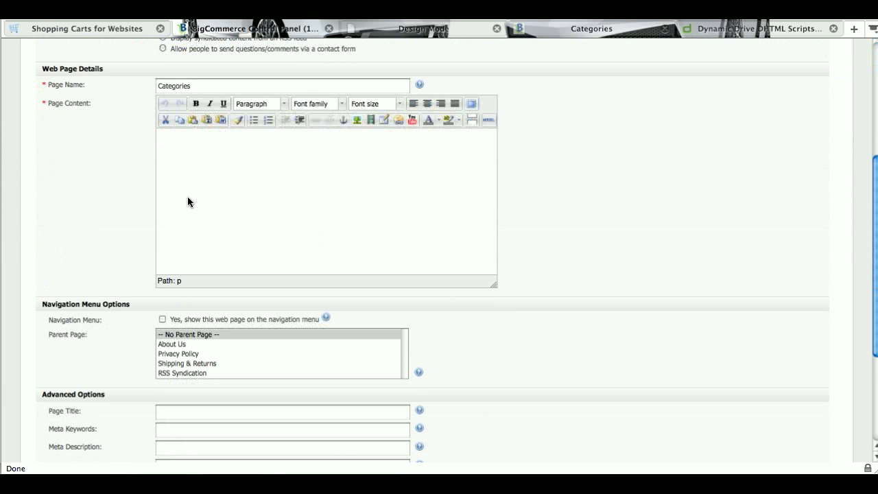
scroll(474, 295, "down", 4)
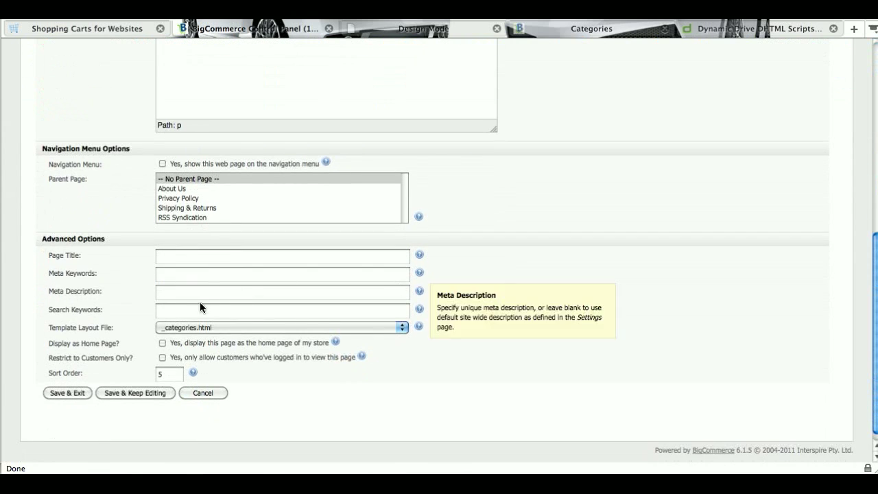
left_click(401, 329)
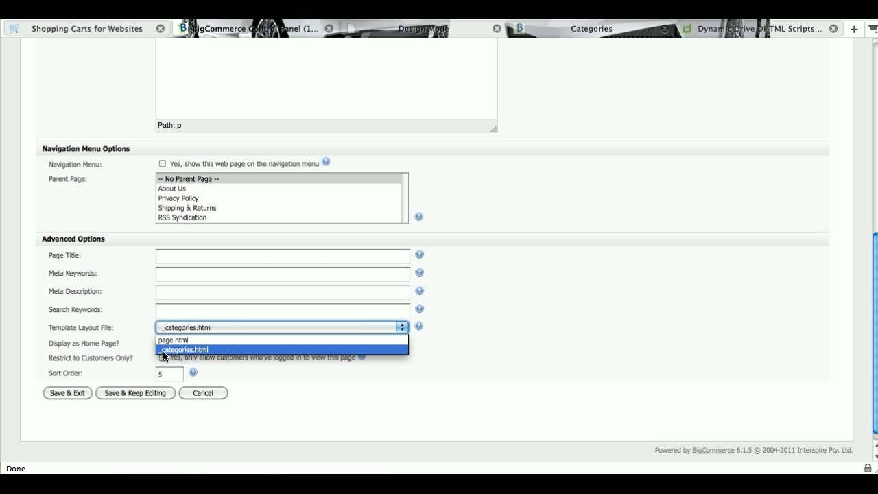
left_click(208, 350)
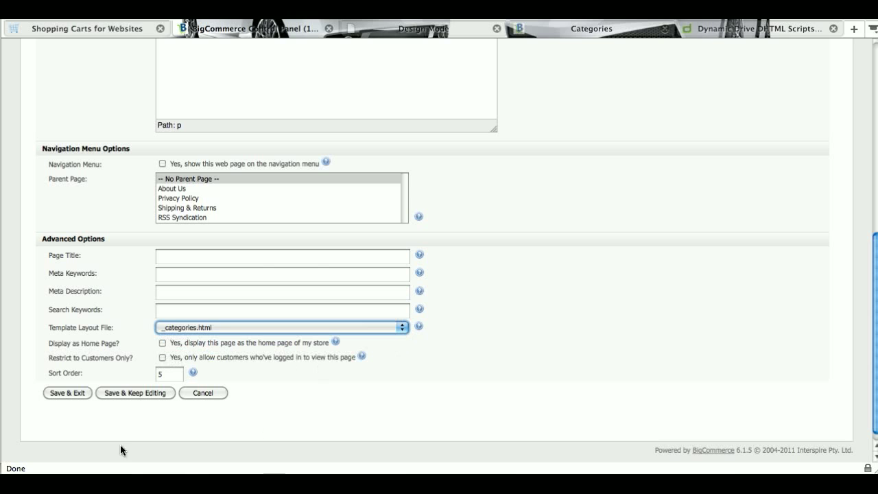
- Save the Categories web page with its new layout file and make it visible on the store
left_click(72, 393)
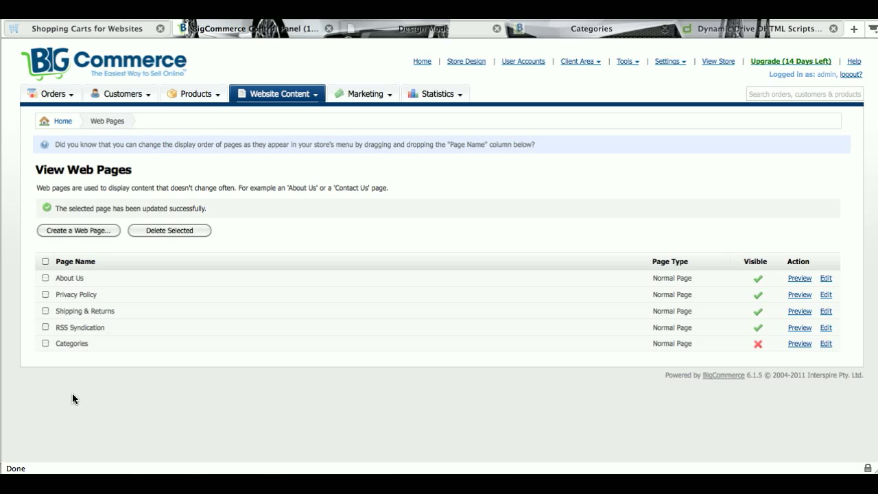
left_click(761, 345)
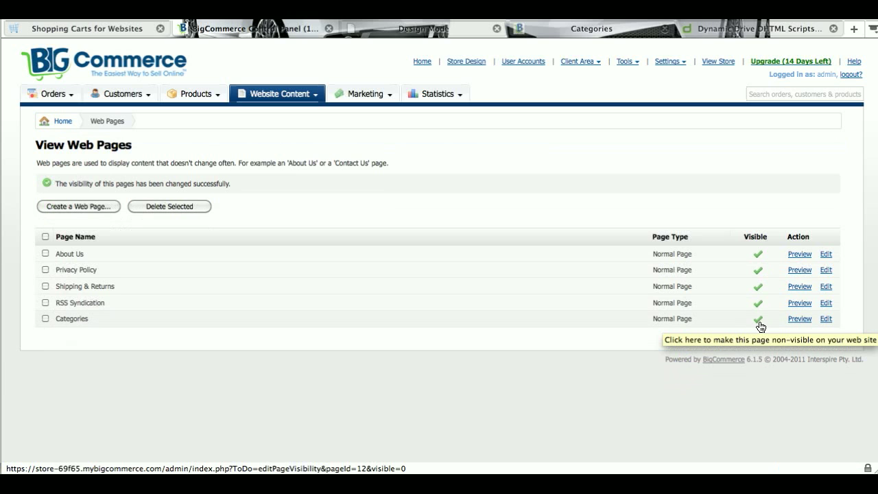
- Refresh the storefront's home page, open the Categories page from its navigation bar link and copy the page's web address
left_click(596, 31)
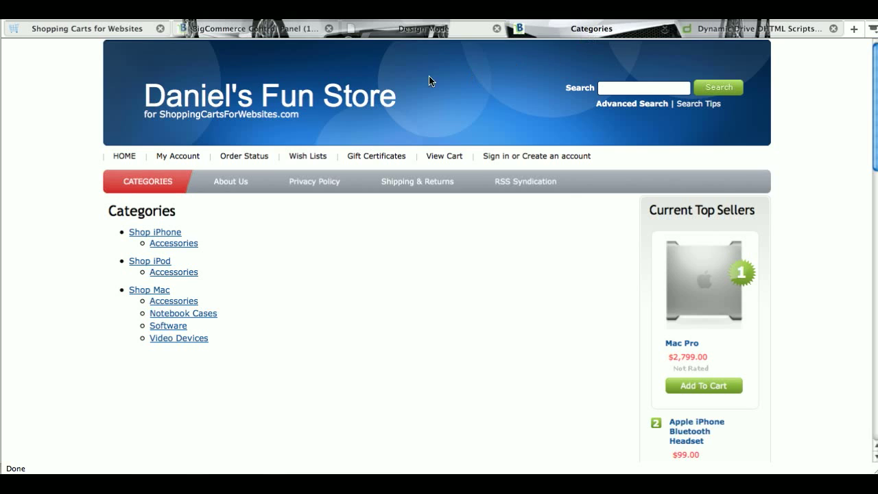
left_click(321, 94)
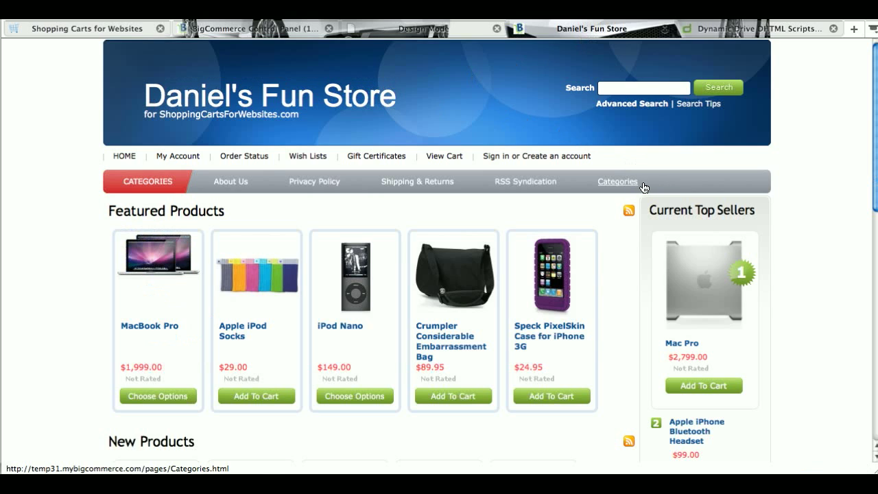
left_click_drag(642, 184, 621, 187)
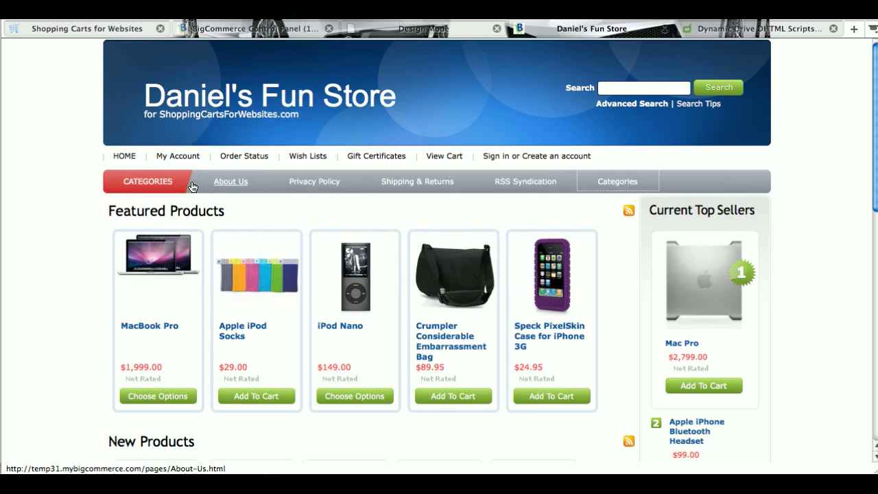
left_click(614, 184)
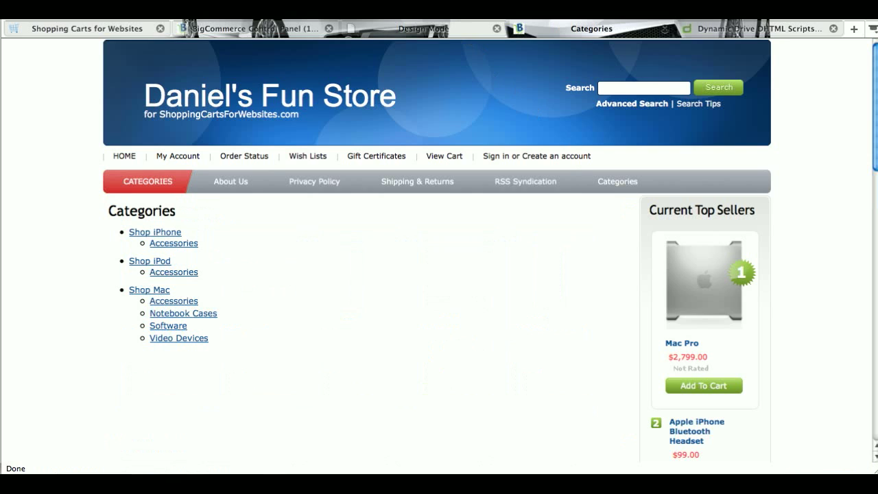
right_click(338, 2)
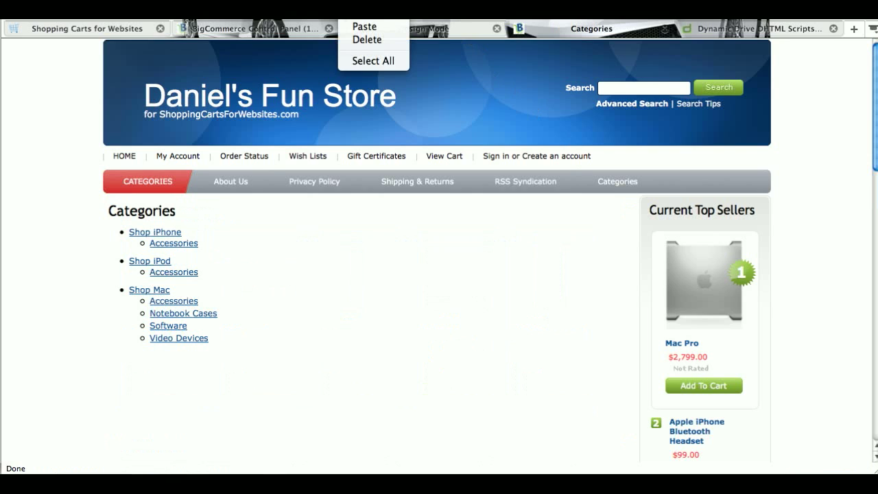
left_click(354, 22)
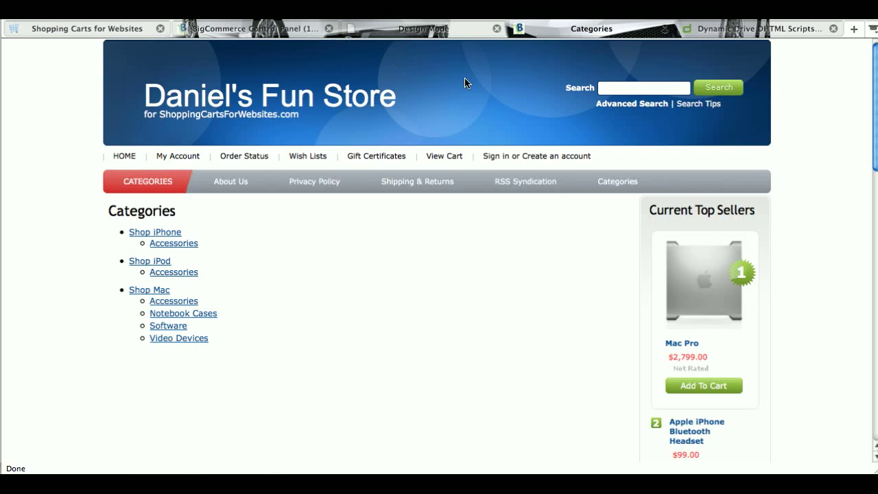
- Return to the Control Panel's web pages list and make the Categories page non-visible on the store
left_click(276, 30)
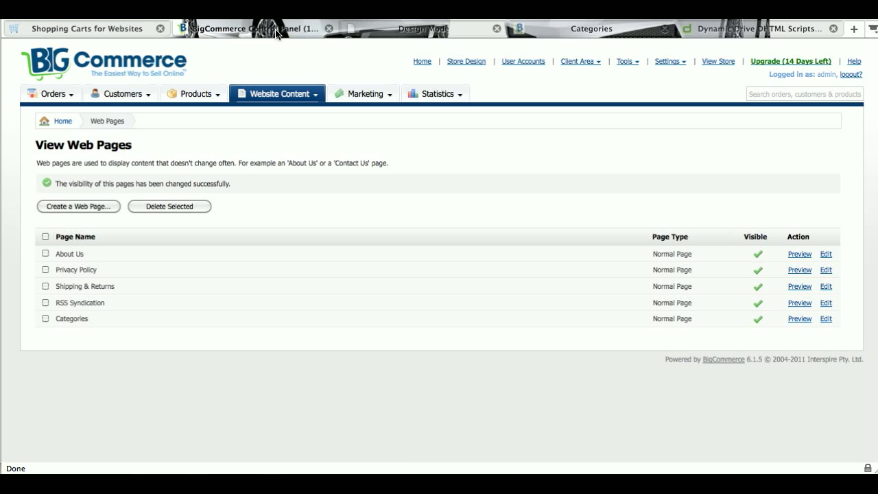
left_click(755, 320)
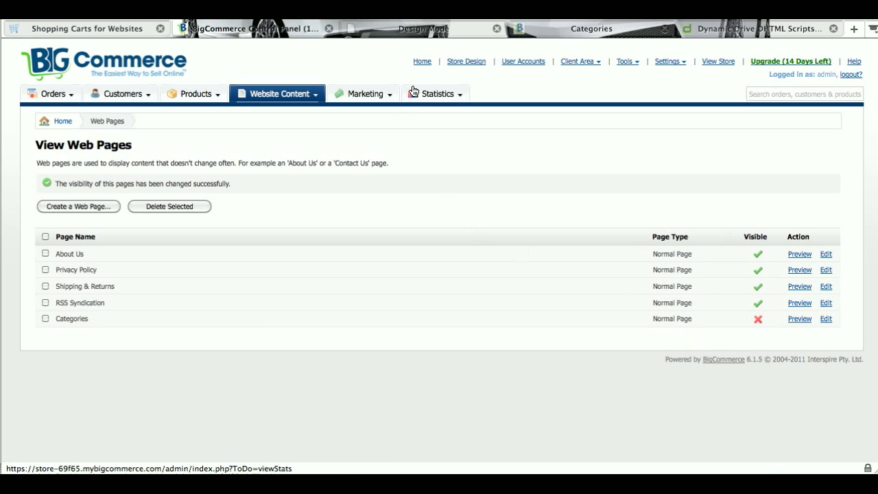
- Open PagesMenu.html through Header.html in the template editor and examine the CATEGORIES link's %%GLOBAL_ShopPath%% variable and /pages/Categories.html path
left_click(398, 32)
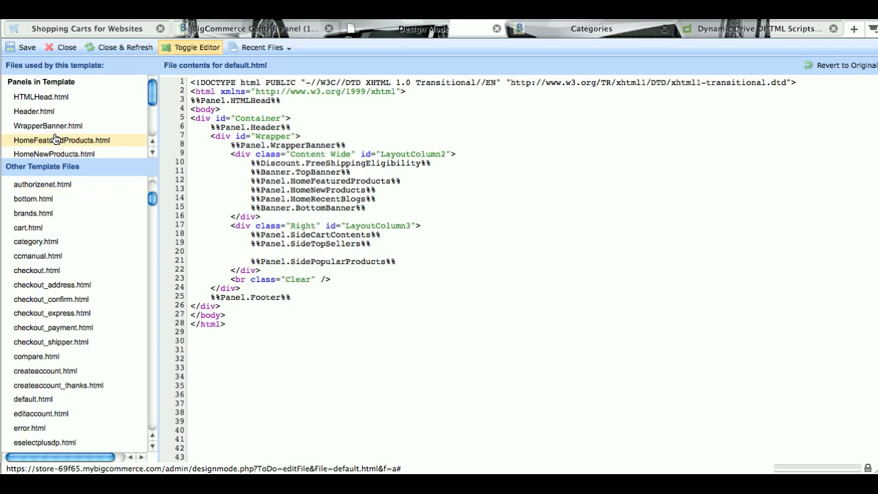
left_click(42, 116)
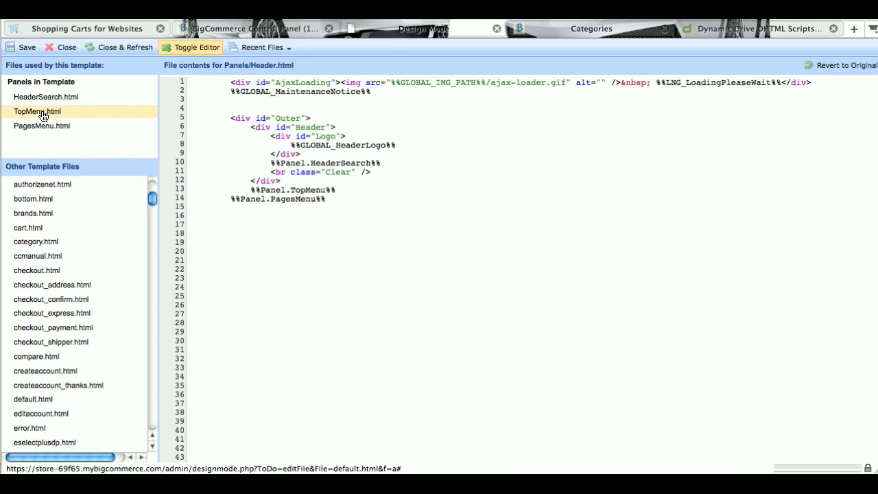
left_click(37, 128)
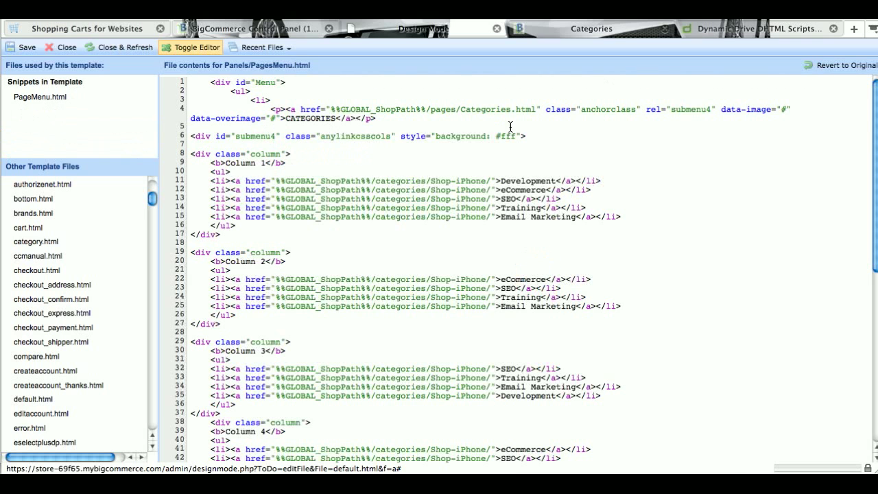
left_click_drag(536, 110, 427, 110)
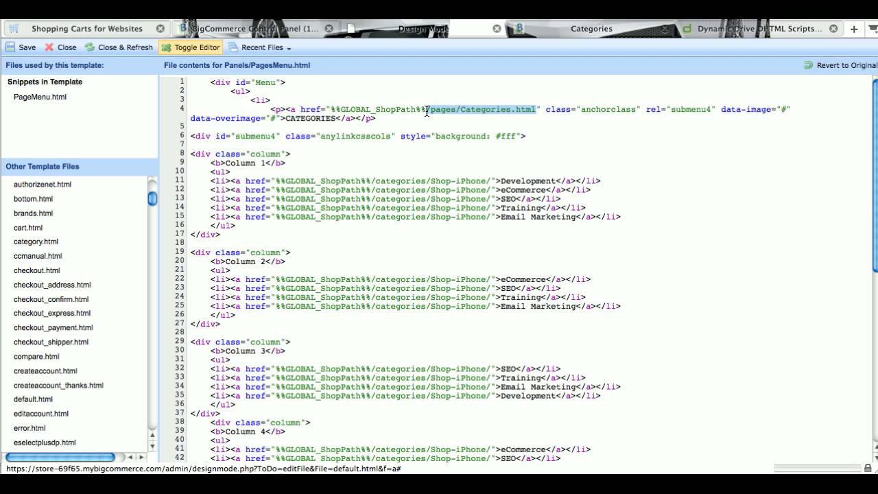
left_click(434, 122)
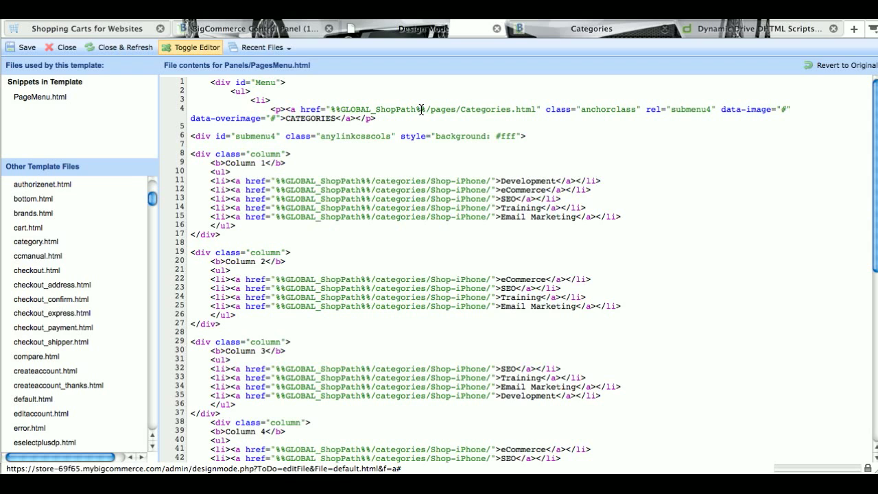
left_click_drag(426, 109, 332, 110)
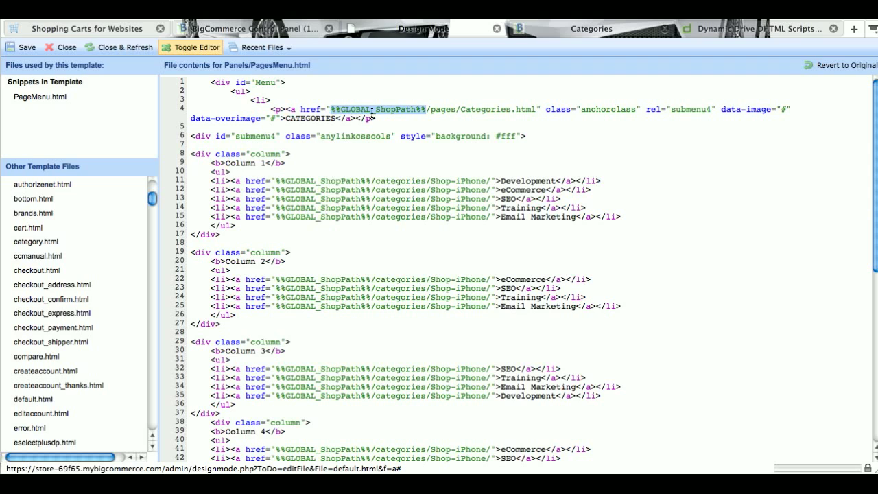
left_click(331, 118)
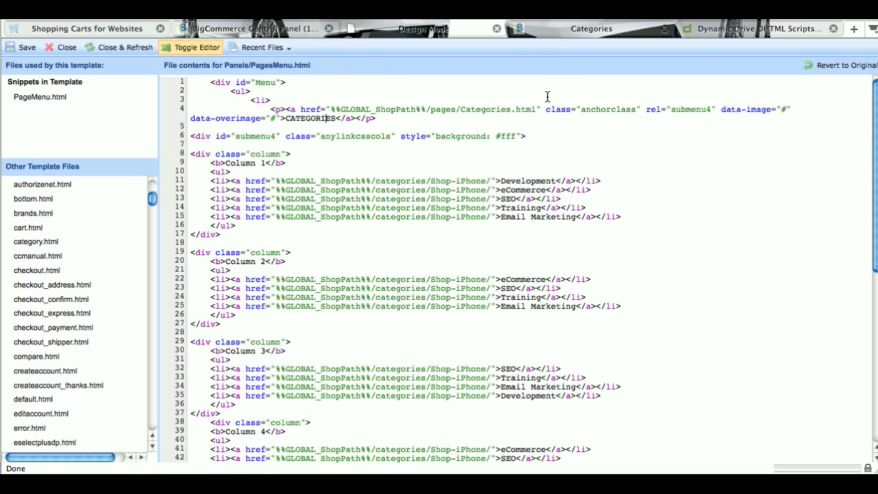
- Retype the capital C of Categories.html in the CATEGORIES link path and save PagesMenu.html
left_click(465, 111)
key("BackSpace")
type("c")
key("BackSpace")
type("C")
left_click(578, 33)
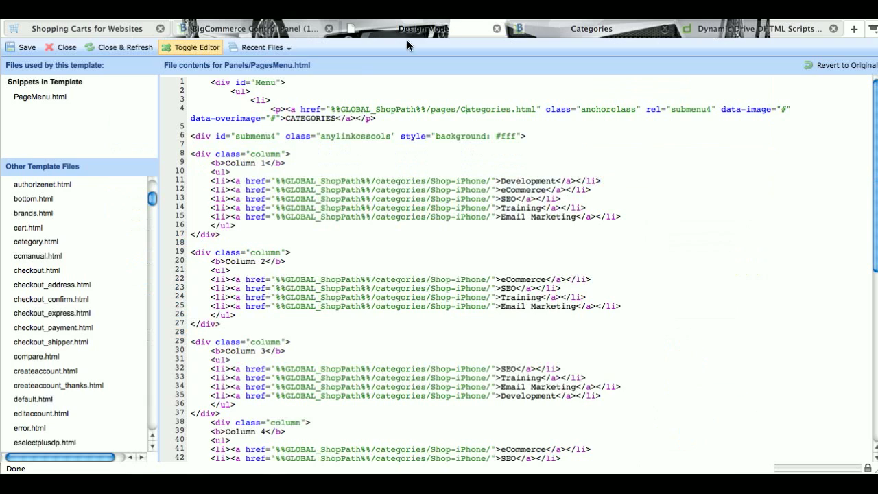
left_click(450, 31)
left_click(26, 49)
- Test the storefront's CATEGORIES drop-down from the home page, open the Categories page through its heading, and return to the home page
left_click(588, 29)
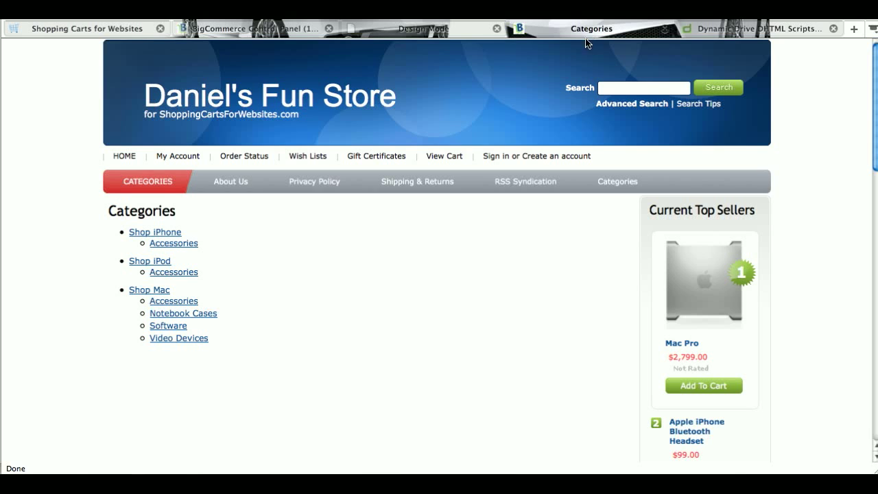
left_click(307, 102)
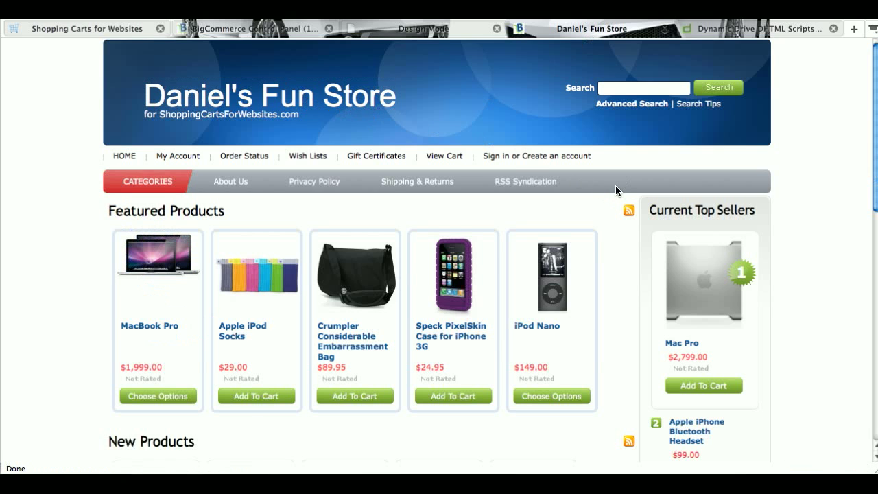
mouse_move(141, 184)
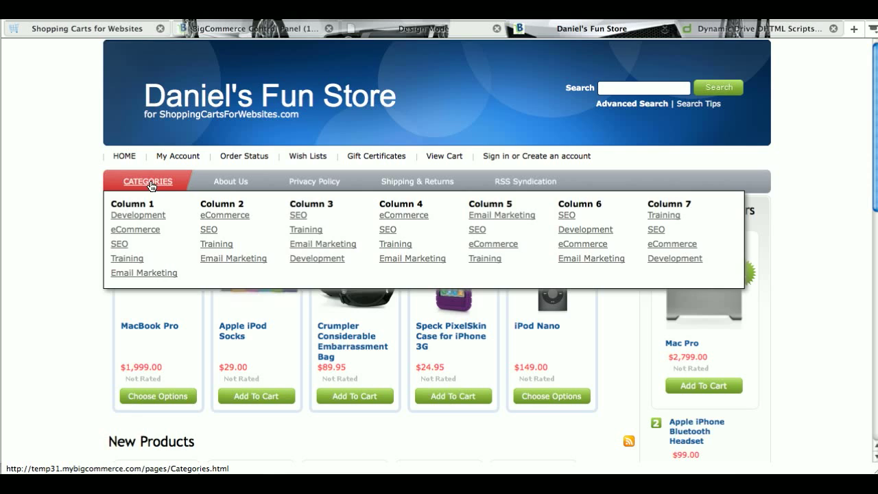
left_click(151, 186)
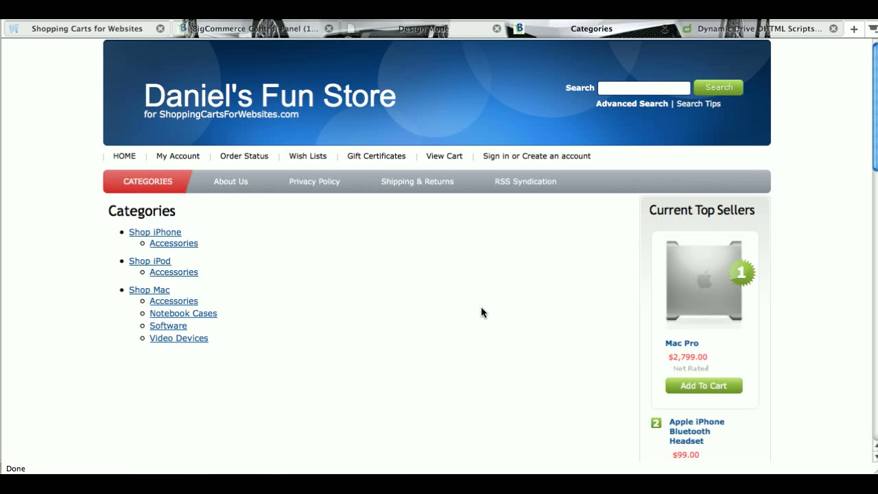
left_click(267, 91)
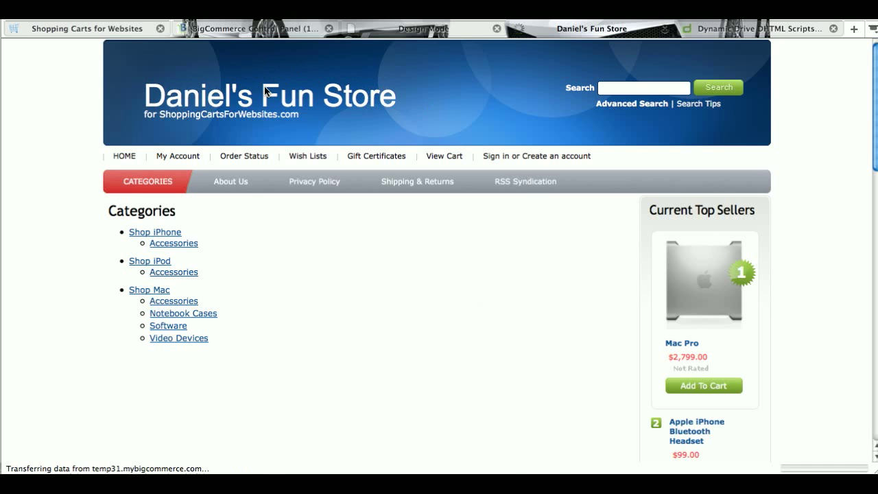